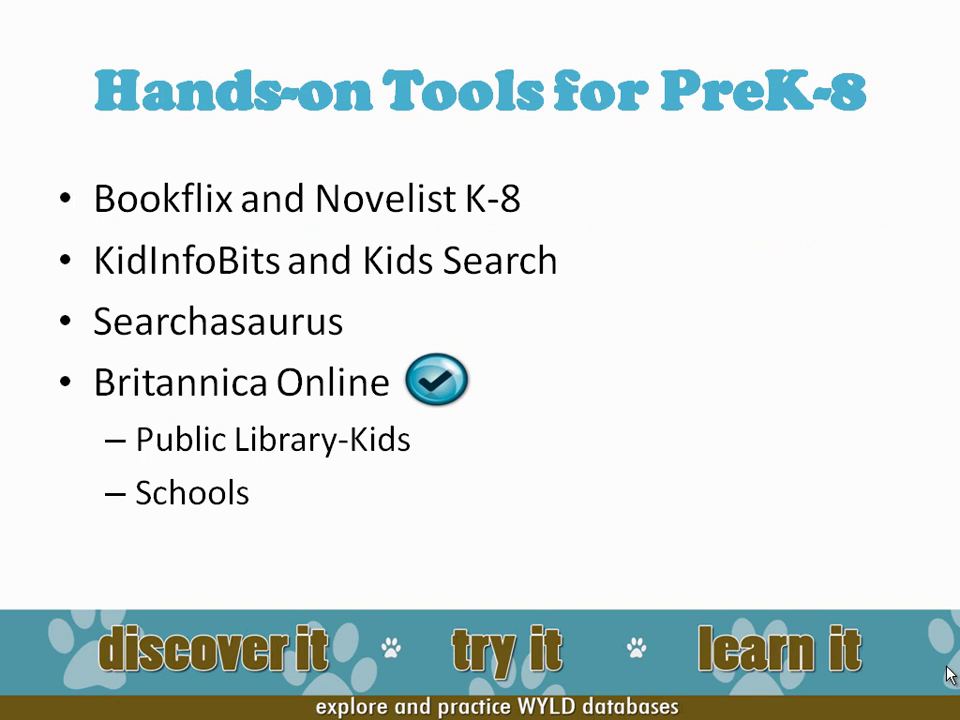
Leave the PowerPoint slide show to reveal GoWYLD.net in Internet Explorer
{"action": "key", "text": "alt+Tab"}
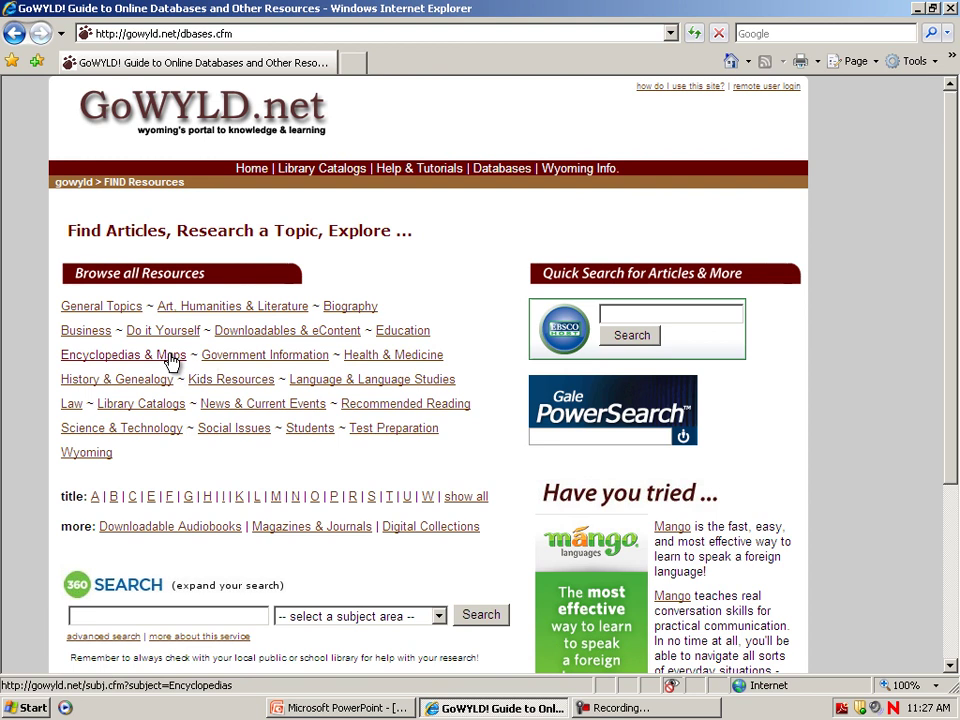
List GoWYLD.net resources beginning with B and open Britannica Online - Schools
{"action": "left_click", "coordinate": [113, 497]}
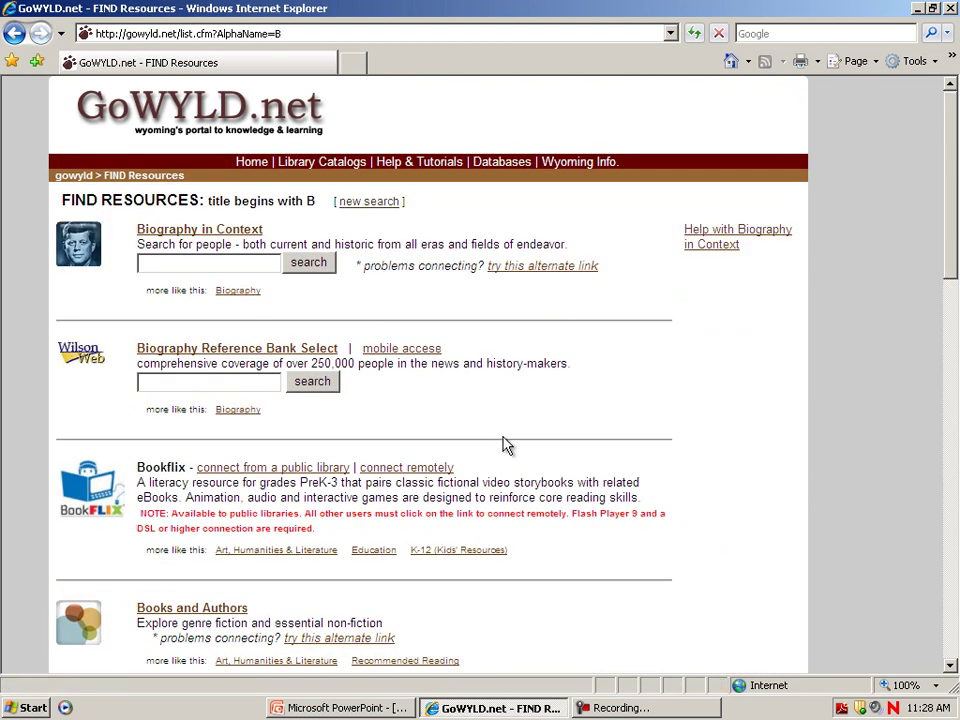
{"action": "scroll", "coordinate": [507, 445], "scroll_direction": "down", "scroll_amount": 3}
{"action": "scroll", "coordinate": [507, 443], "scroll_direction": "down", "scroll_amount": 2}
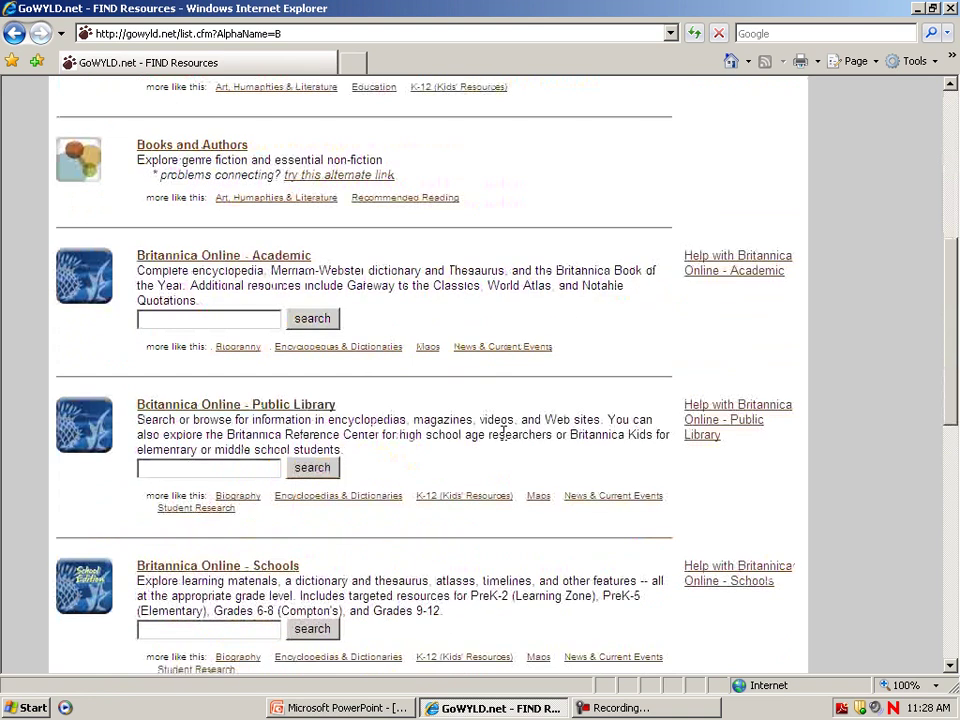
{"action": "scroll", "coordinate": [495, 435], "scroll_direction": "down", "scroll_amount": 1}
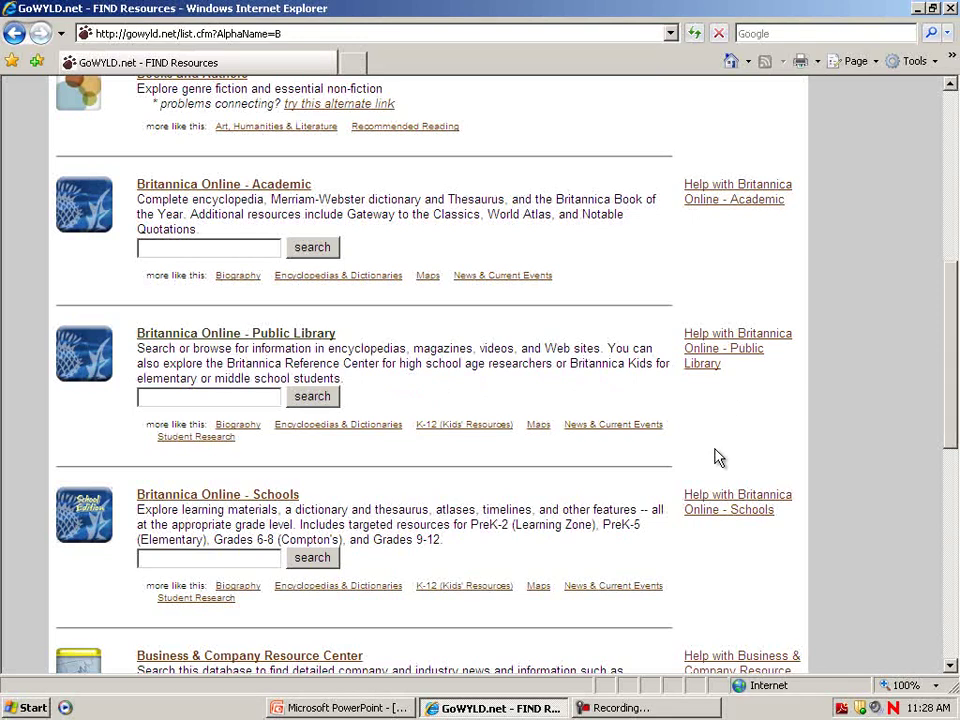
{"action": "left_click", "coordinate": [285, 496]}
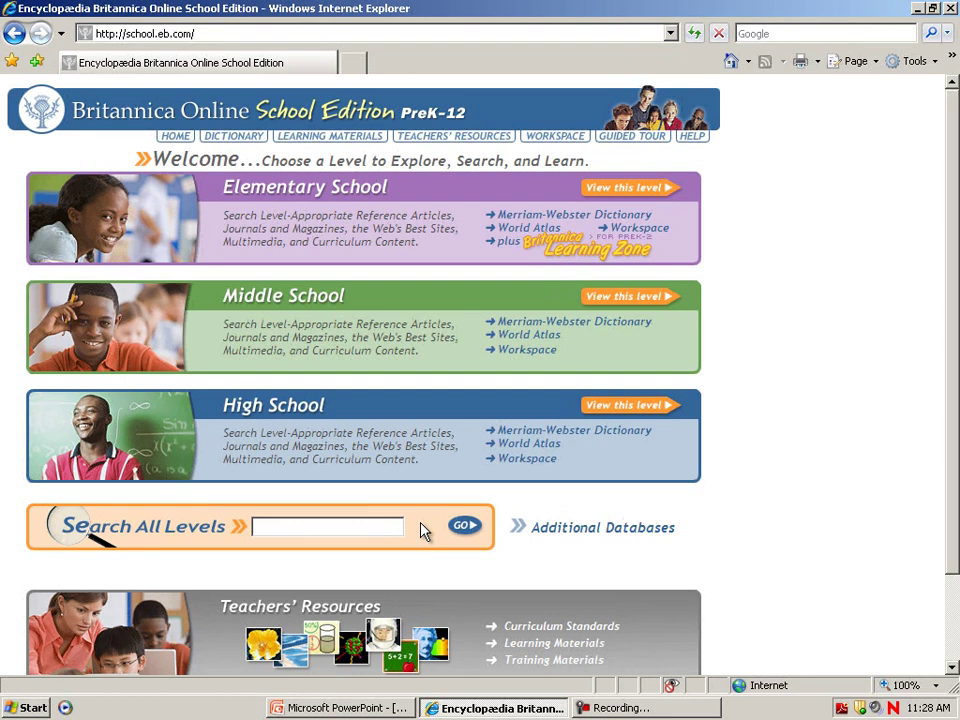
Scroll the PreK-12 home page down to Teachers' Resources and back to the top
{"action": "scroll", "coordinate": [421, 531], "scroll_direction": "down", "scroll_amount": 2}
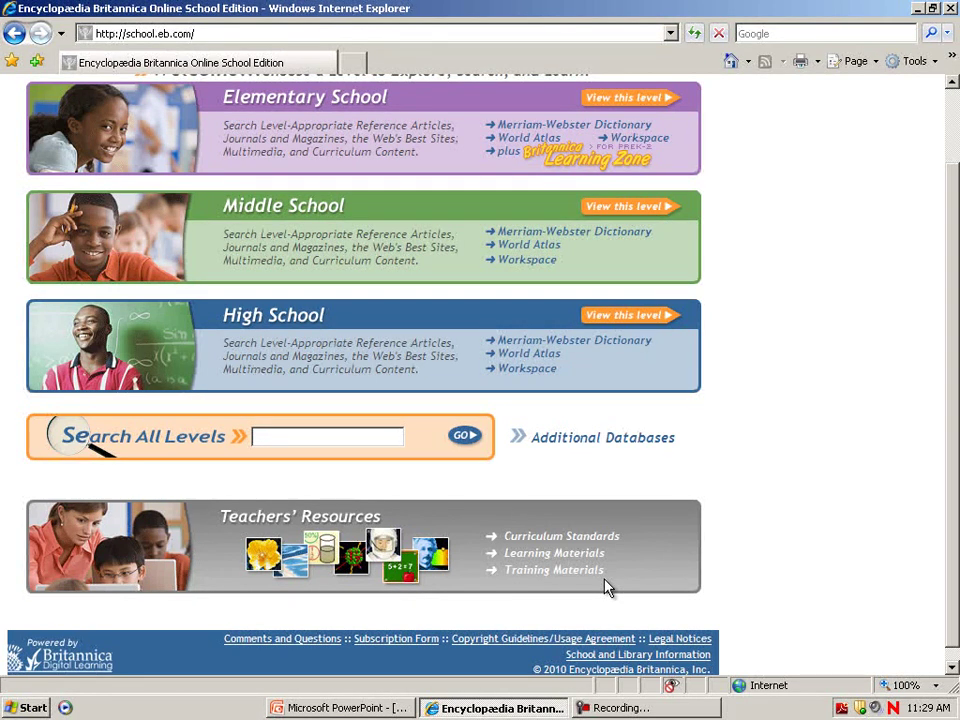
{"action": "scroll", "coordinate": [690, 500], "scroll_direction": "up", "scroll_amount": 2}
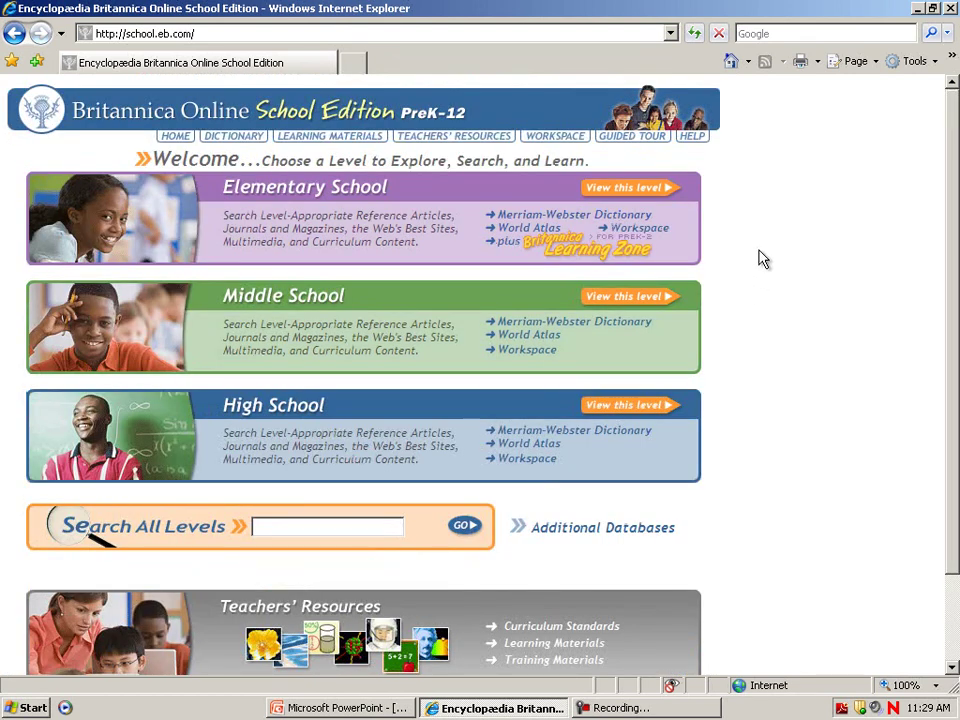
Preview the Learning Zone's Explore world map, close it, and enter the Elementary School level
{"action": "left_click", "coordinate": [591, 252]}
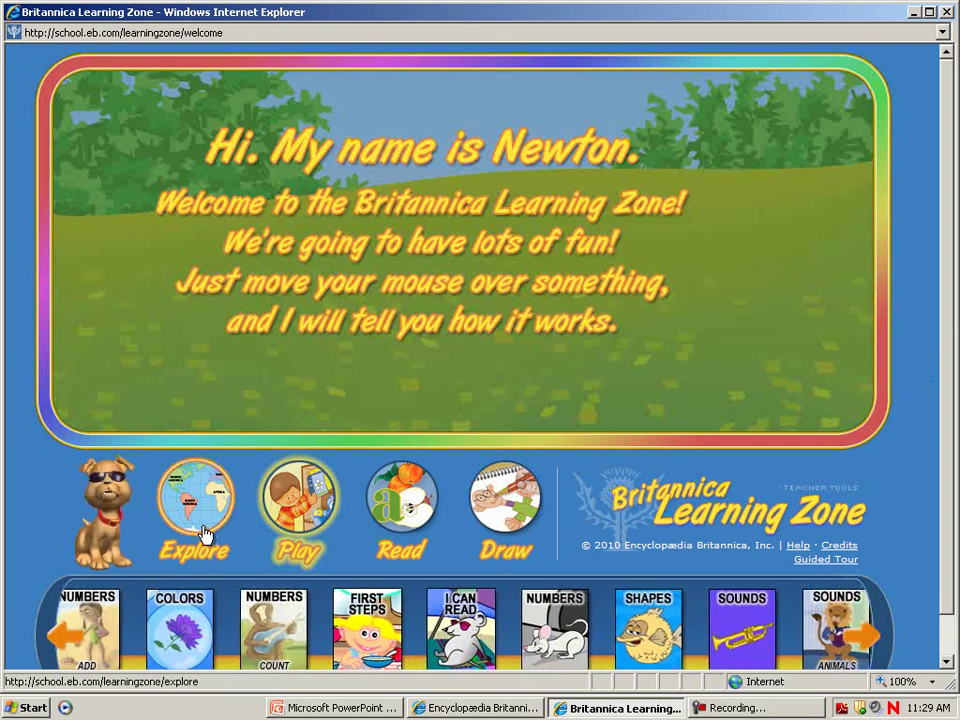
{"action": "left_click", "coordinate": [201, 533]}
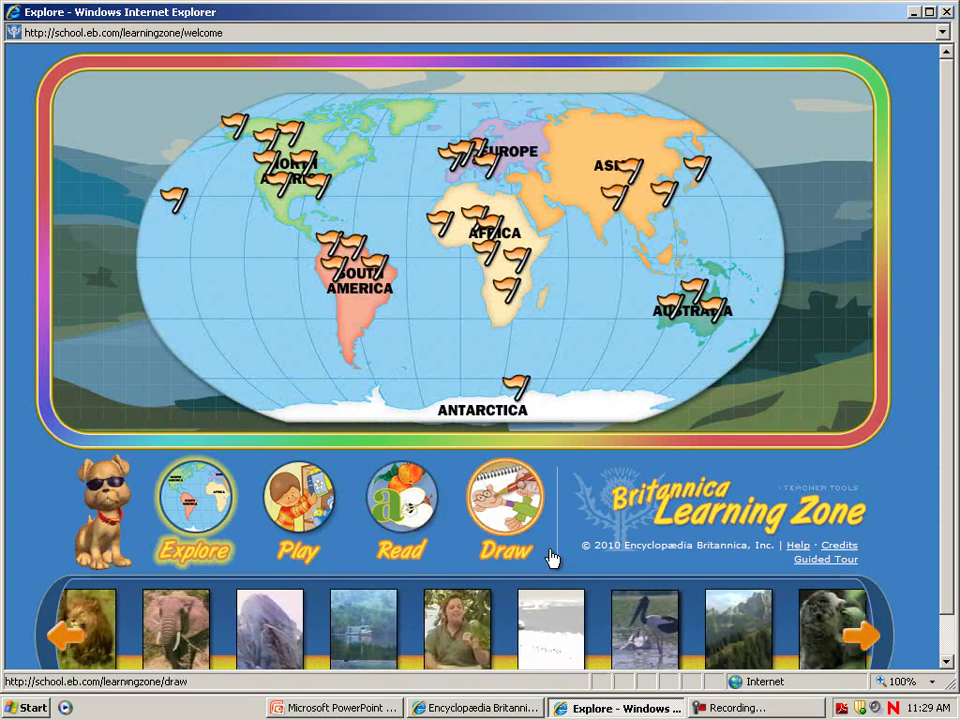
{"action": "key", "text": "alt+F4"}
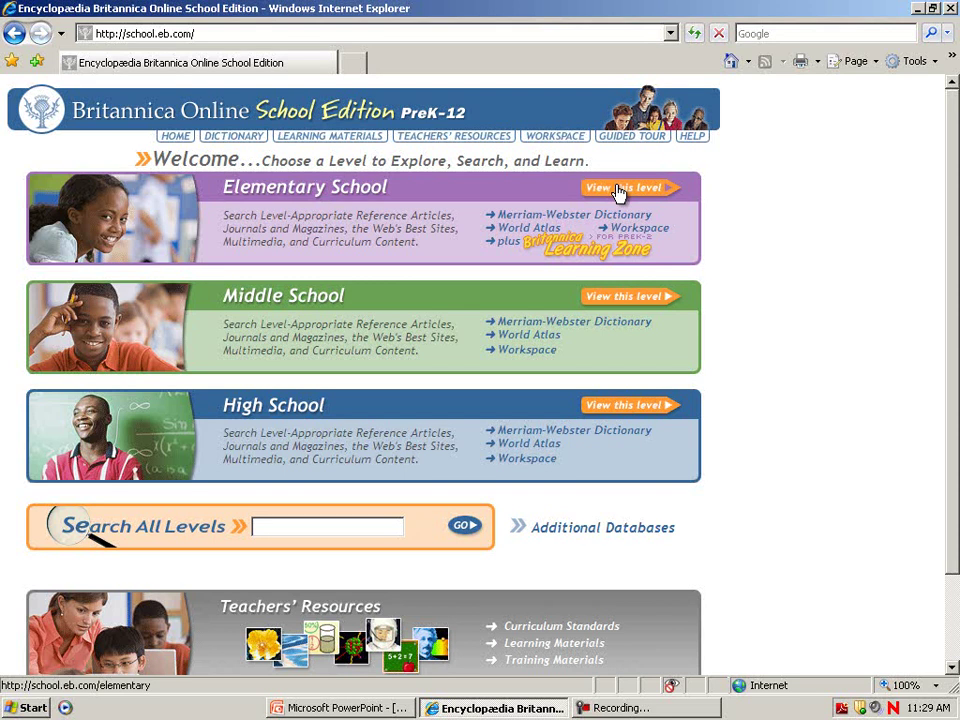
{"action": "left_click", "coordinate": [618, 192]}
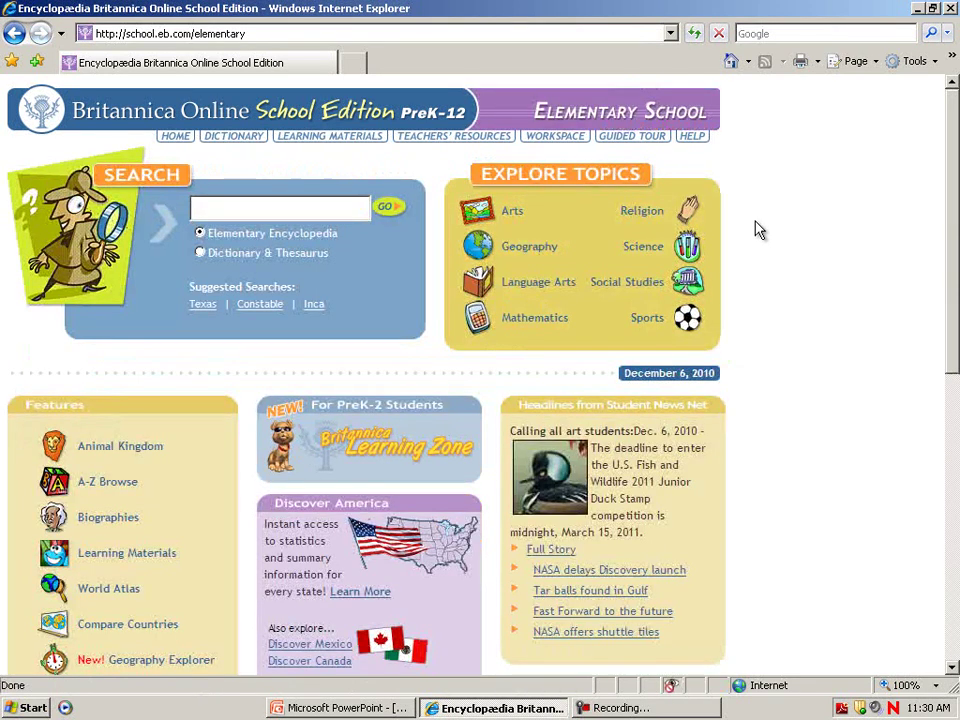
Scroll the Elementary School page to its footer and back, then return to the PreK-12 home page
{"action": "scroll", "coordinate": [760, 230], "scroll_direction": "down", "scroll_amount": 2}
{"action": "scroll", "coordinate": [760, 230], "scroll_direction": "down", "scroll_amount": 2}
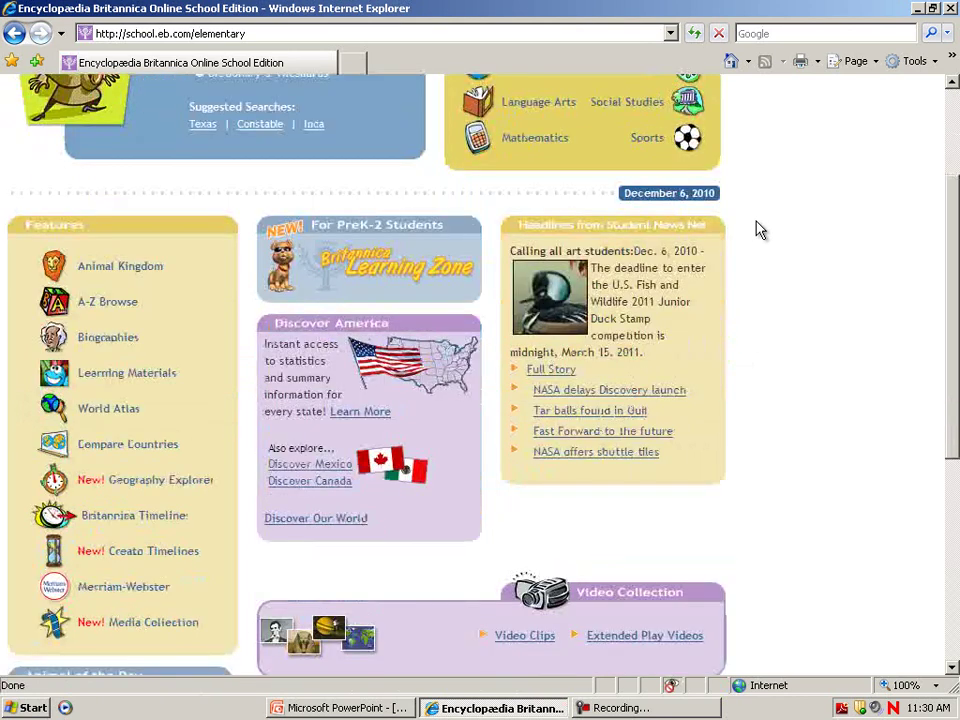
{"action": "scroll", "coordinate": [760, 230], "scroll_direction": "down", "scroll_amount": 2}
{"action": "scroll", "coordinate": [760, 230], "scroll_direction": "down", "scroll_amount": 4}
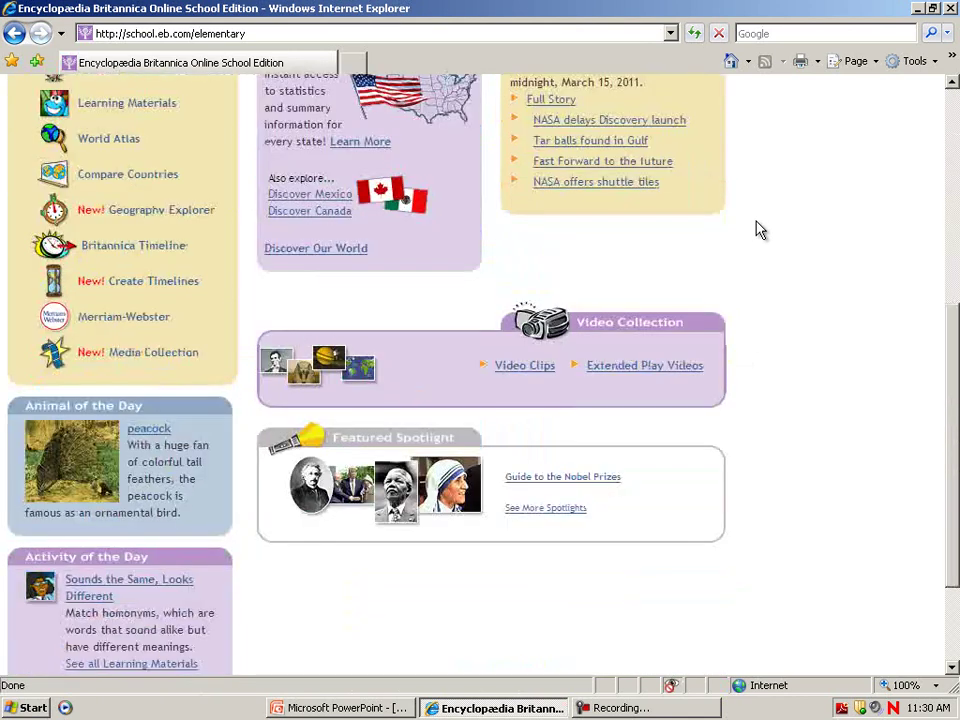
{"action": "scroll", "coordinate": [760, 230], "scroll_direction": "down", "scroll_amount": 2}
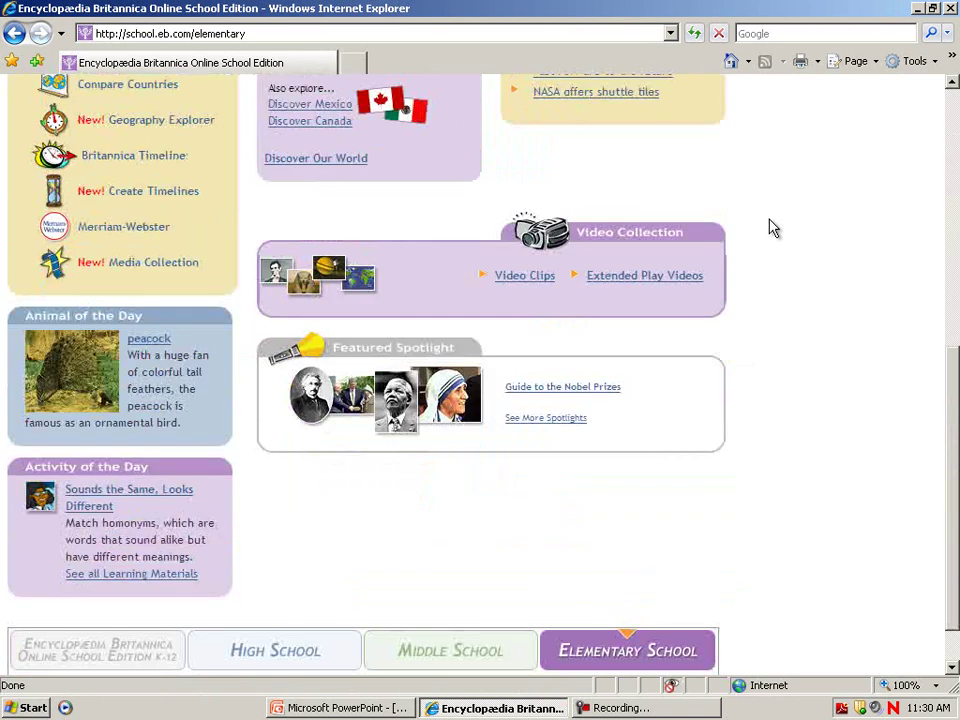
{"action": "scroll", "coordinate": [776, 227], "scroll_direction": "up", "scroll_amount": 8}
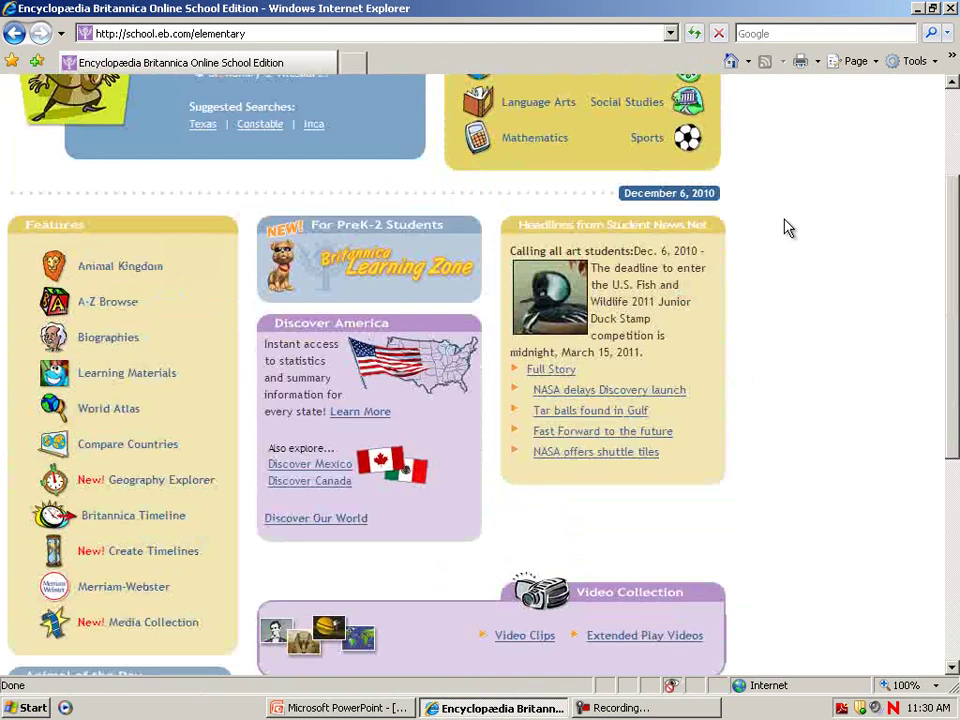
{"action": "scroll", "coordinate": [787, 228], "scroll_direction": "up", "scroll_amount": 4}
{"action": "left_click", "coordinate": [650, 140]}
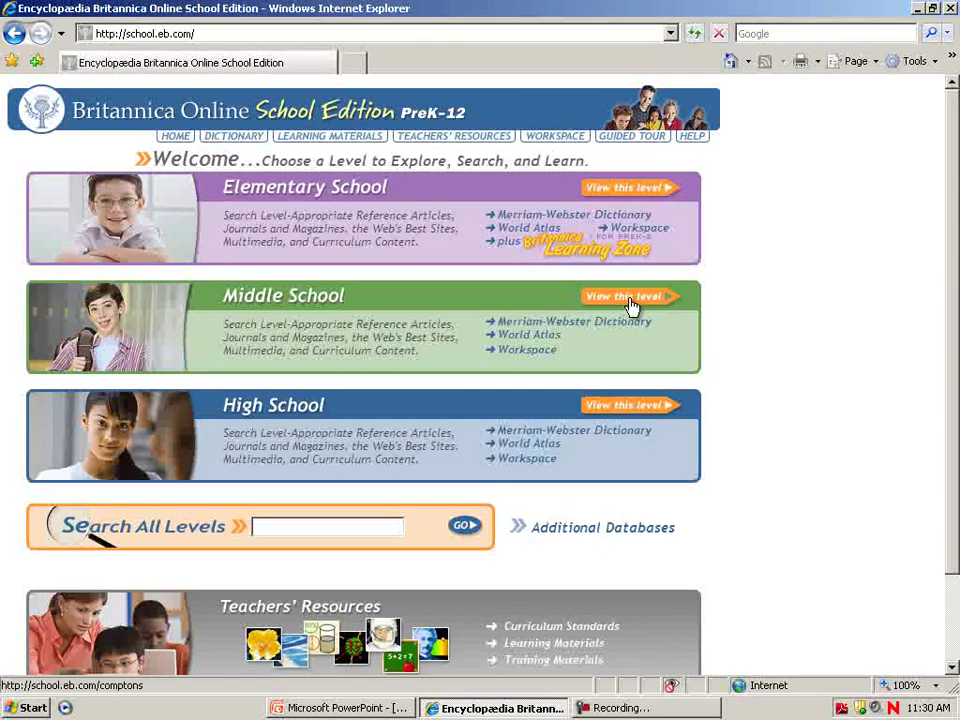
Open the Middle School Spotlight Archive and select The American Presidency guide
{"action": "left_click", "coordinate": [625, 296]}
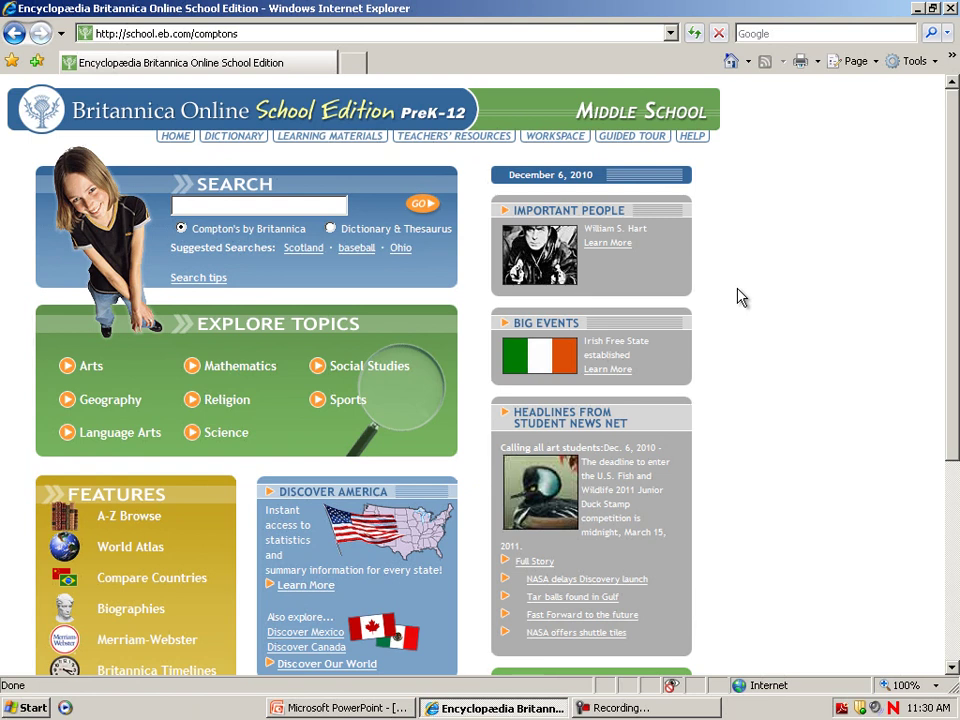
{"action": "scroll", "coordinate": [741, 300], "scroll_direction": "down", "scroll_amount": 3}
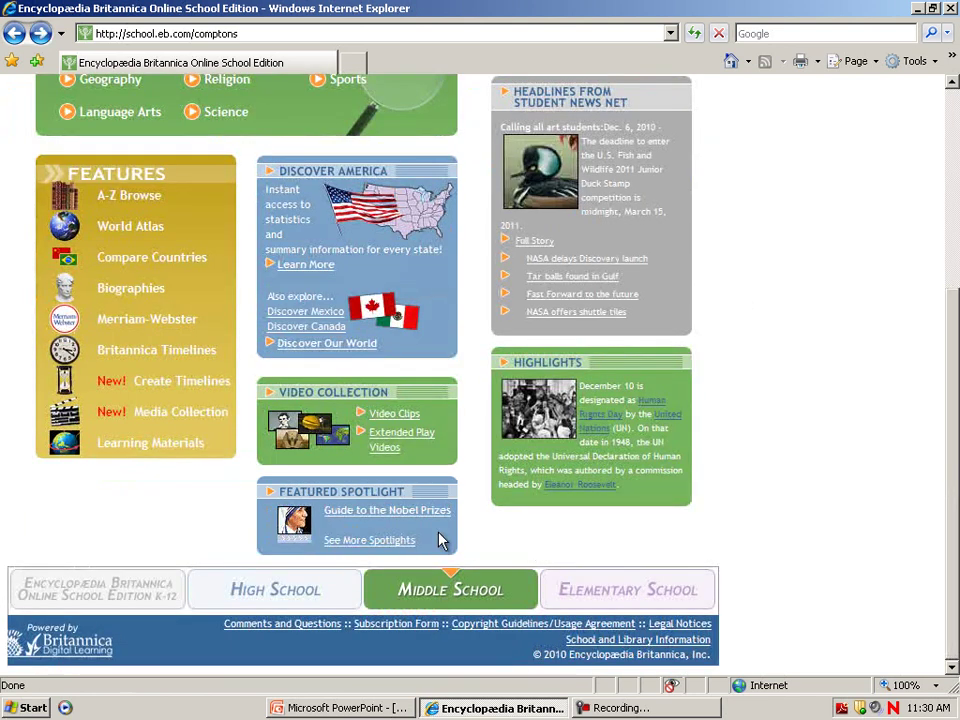
{"action": "left_click", "coordinate": [388, 540]}
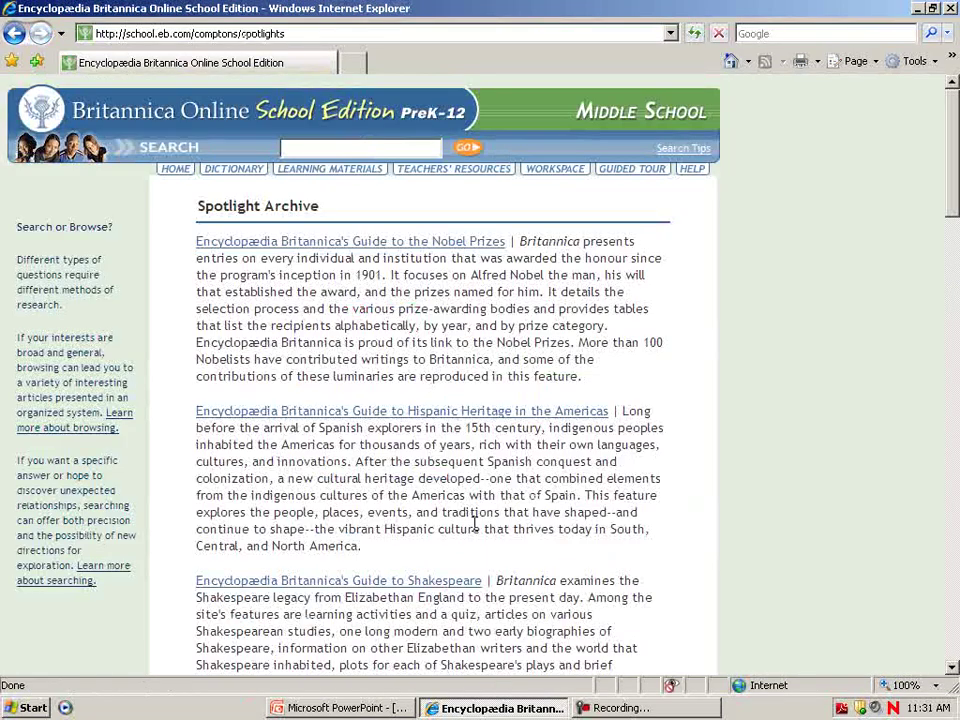
{"action": "scroll", "coordinate": [476, 522], "scroll_direction": "down", "scroll_amount": 4}
{"action": "left_click", "coordinate": [486, 420]}
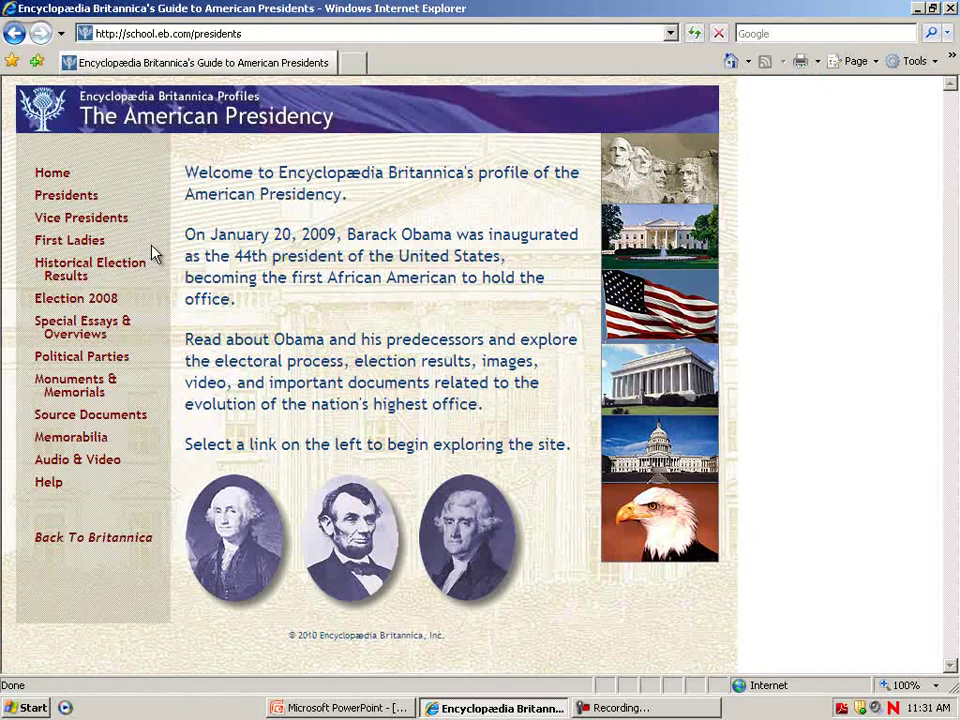
Browse Political Parties, Monuments & Memorials and Source Documents, then read Washington's Farewell Address
{"action": "left_click", "coordinate": [120, 362]}
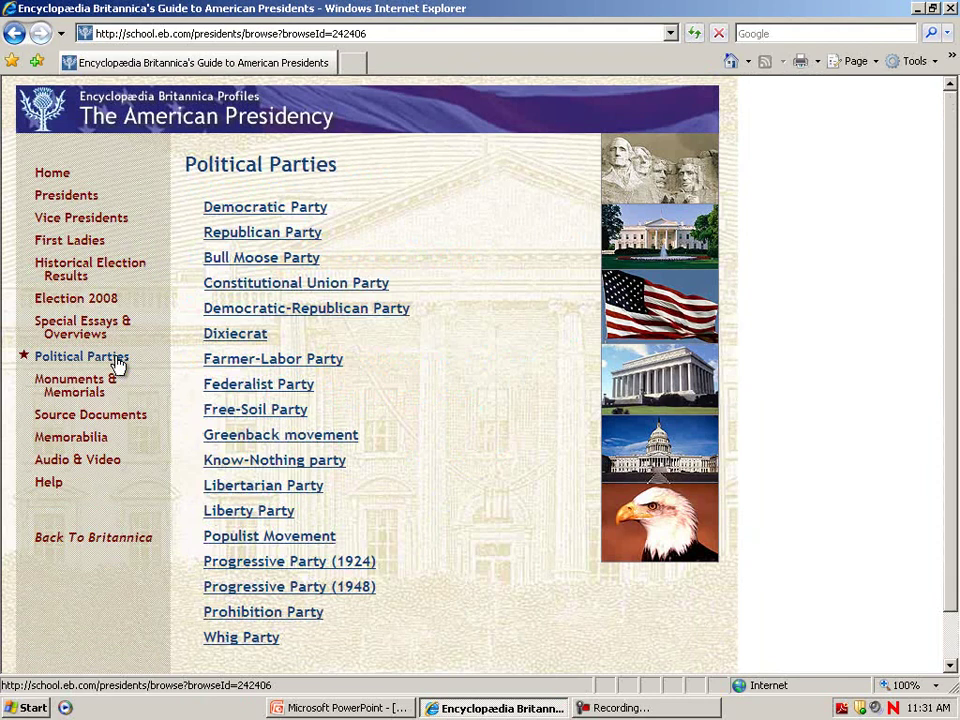
{"action": "left_click", "coordinate": [124, 385]}
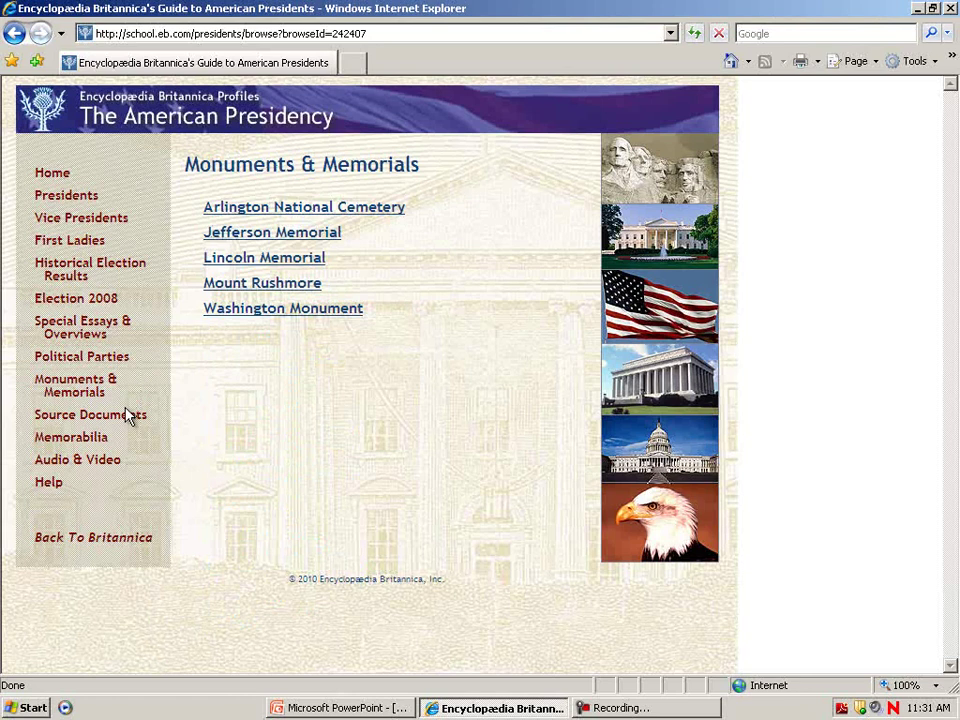
{"action": "left_click", "coordinate": [126, 419]}
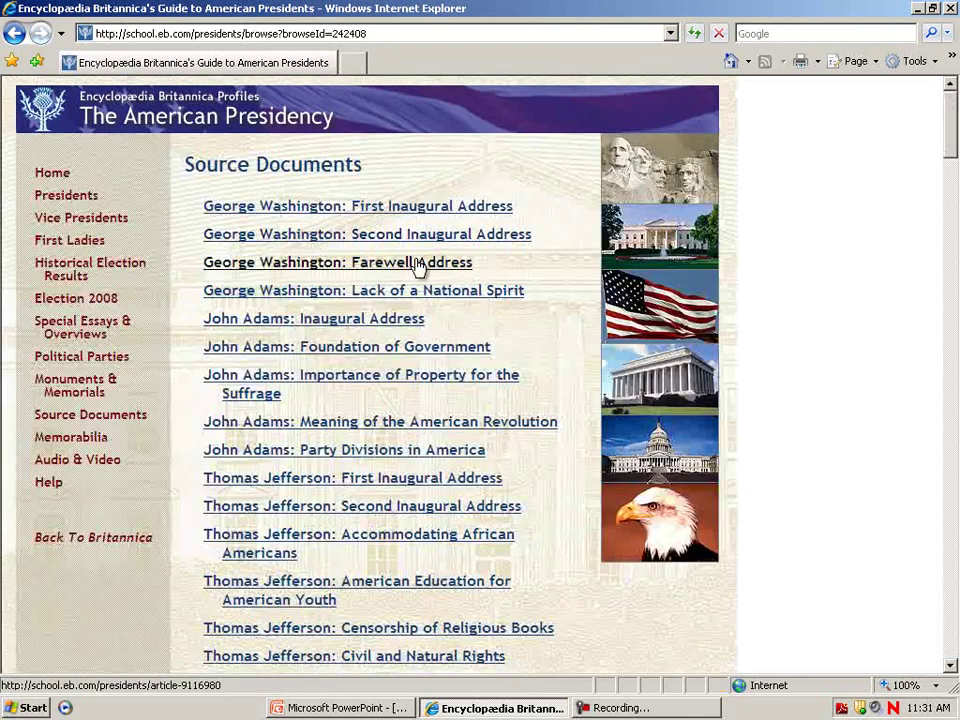
{"action": "left_click", "coordinate": [420, 262]}
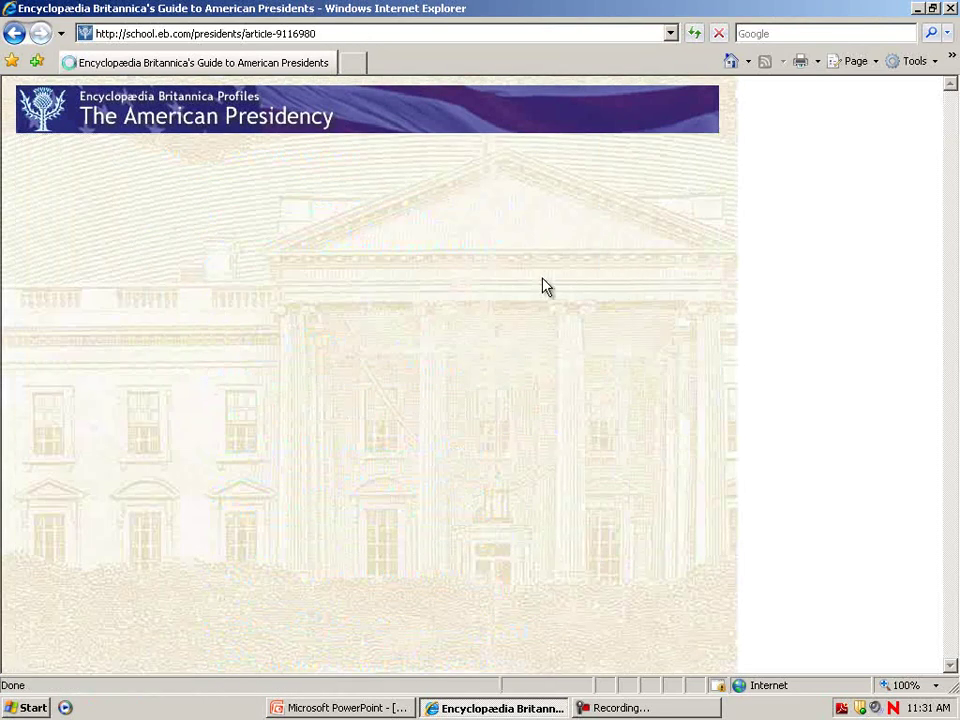
{"action": "scroll", "coordinate": [543, 285], "scroll_direction": "down", "scroll_amount": 5}
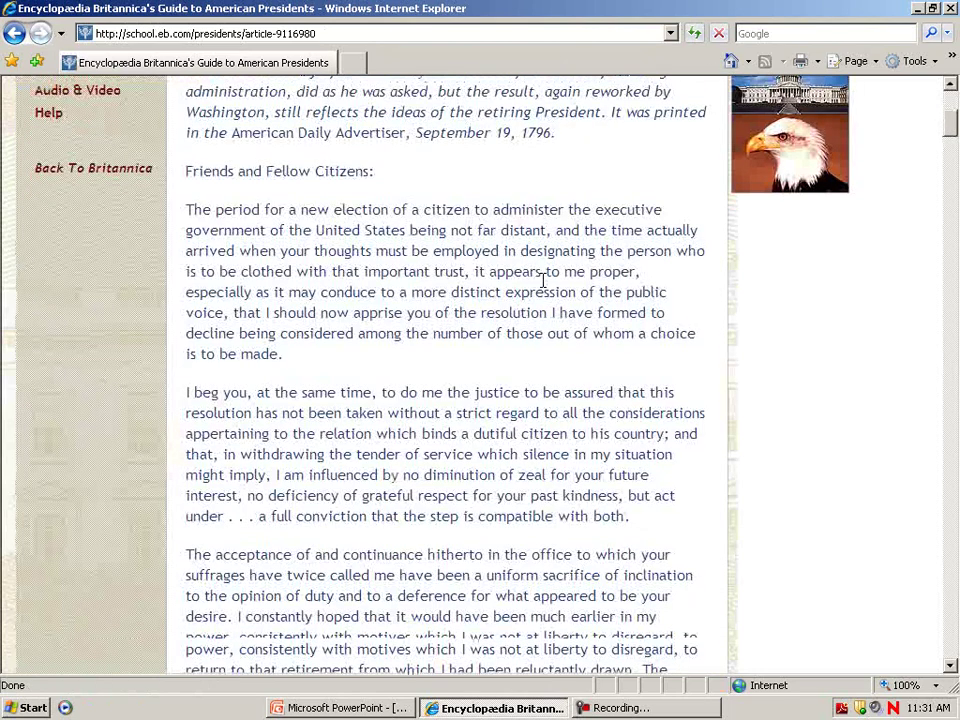
{"action": "scroll", "coordinate": [543, 285], "scroll_direction": "down", "scroll_amount": 2}
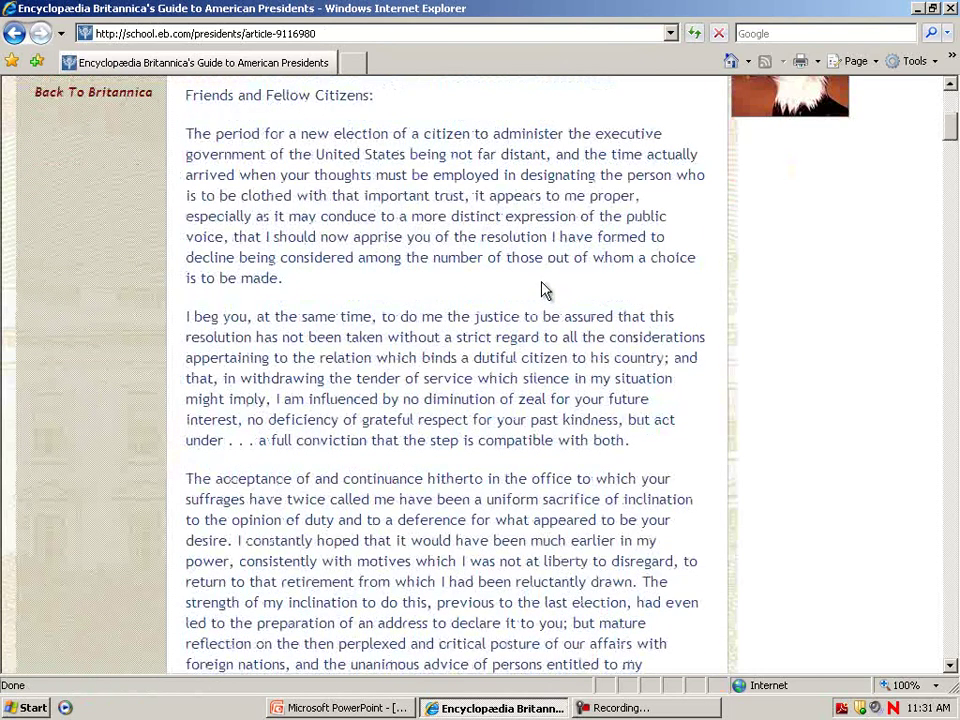
Return to the home page and open Learning Materials from the Features list
{"action": "key", "text": "alt+Left"}
{"action": "left_click_drag", "start_coordinate": [953, 298], "coordinate": [921, 429]}
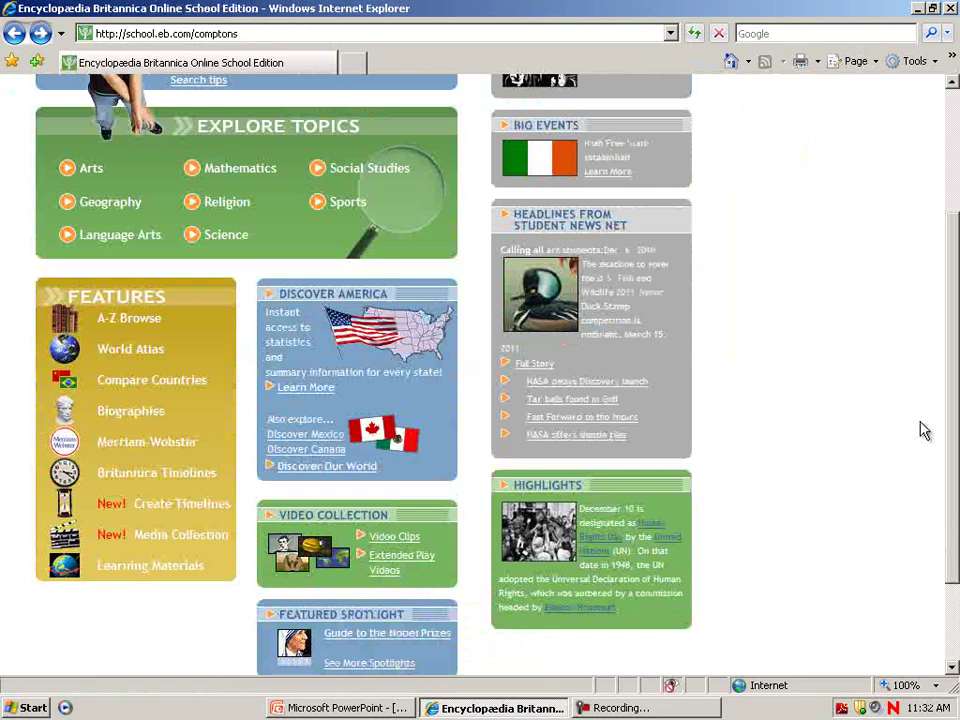
{"action": "left_click", "coordinate": [147, 575]}
{"action": "left_click", "coordinate": [146, 568]}
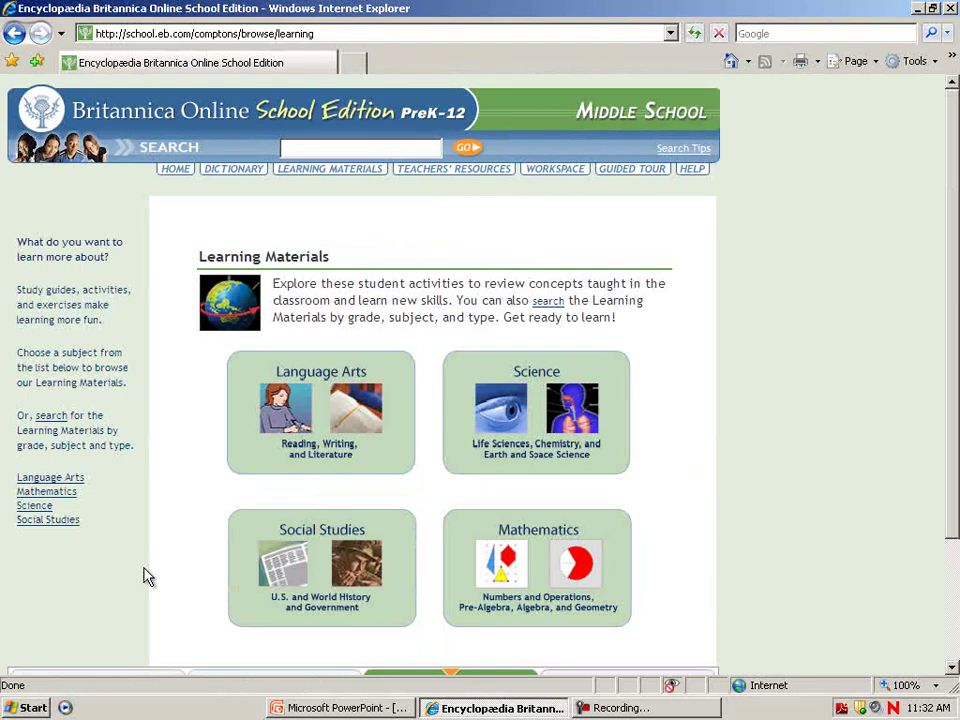
{"action": "left_click", "coordinate": [510, 540]}
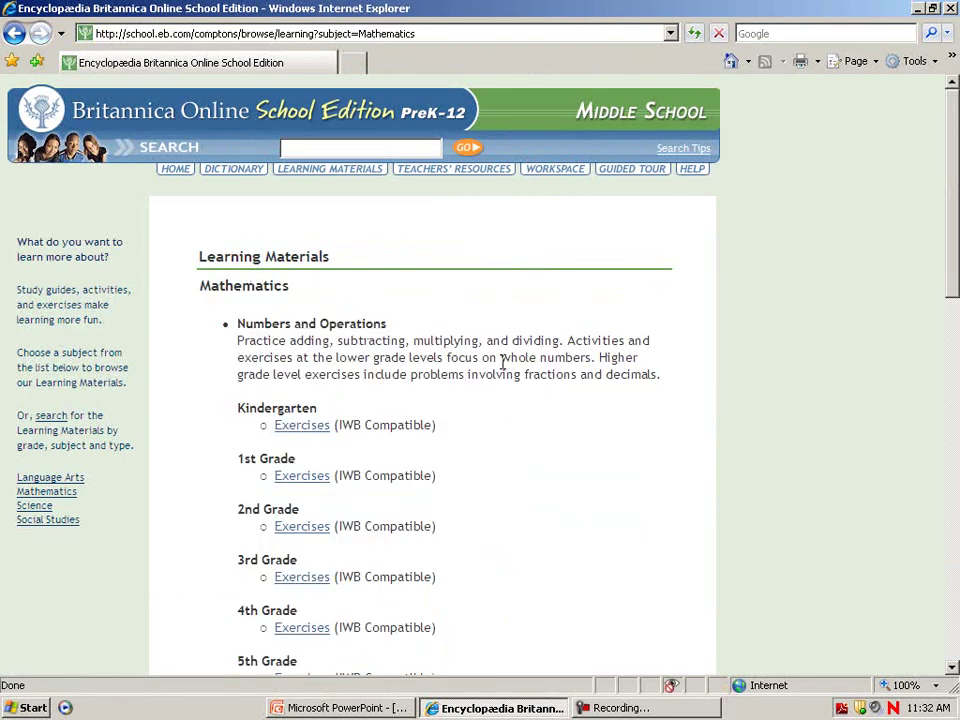
{"action": "scroll", "coordinate": [502, 362], "scroll_direction": "down", "scroll_amount": 2}
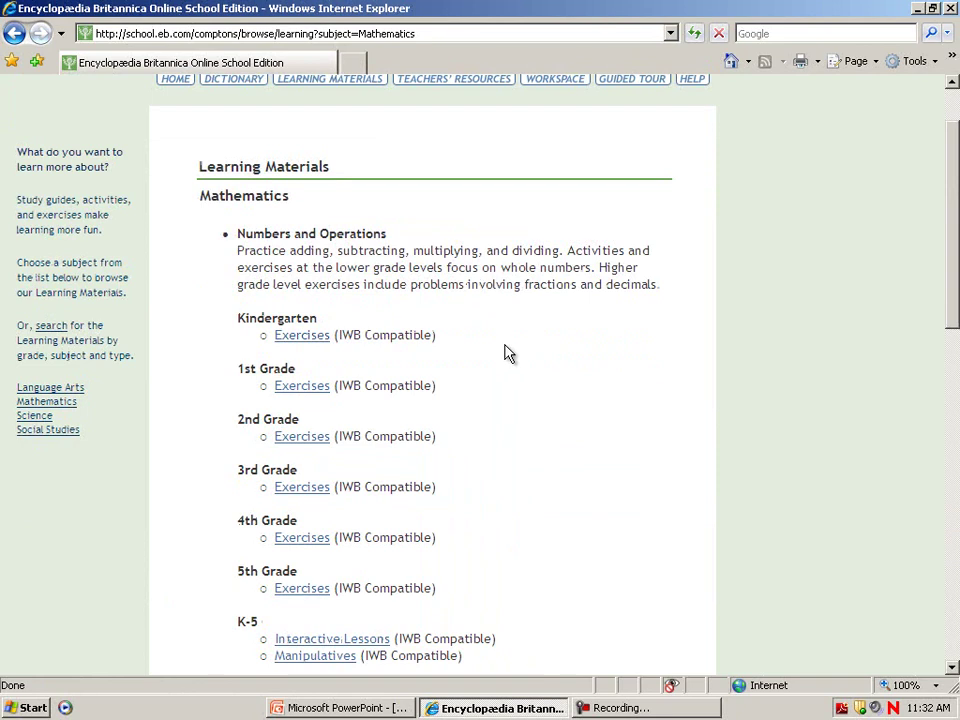
{"action": "scroll", "coordinate": [505, 352], "scroll_direction": "down", "scroll_amount": 2}
{"action": "left_click", "coordinate": [307, 567]}
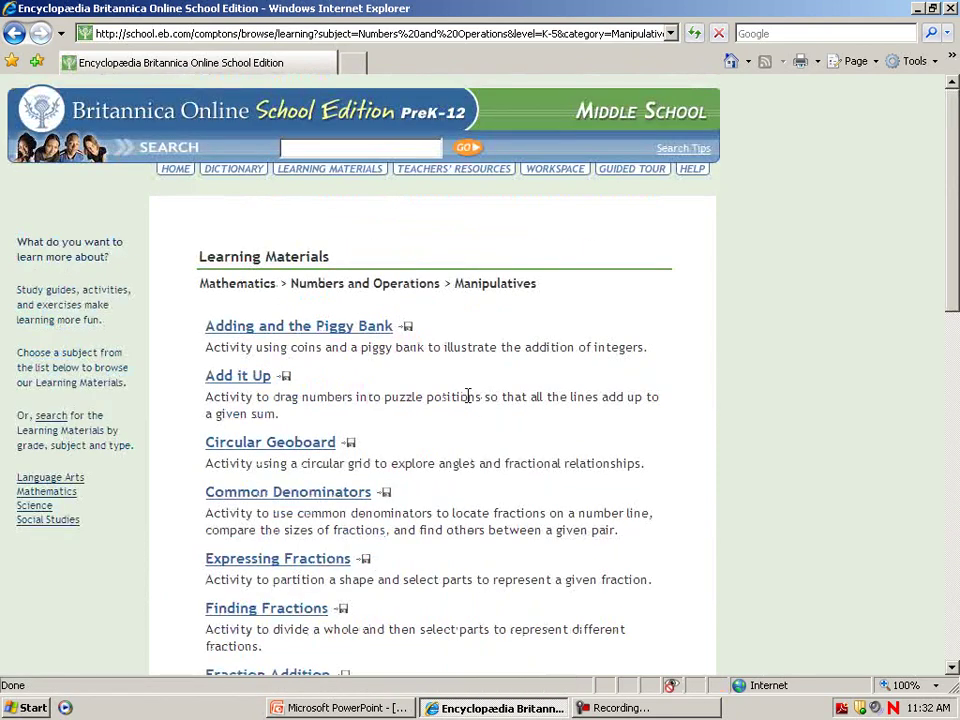
{"action": "scroll", "coordinate": [474, 401], "scroll_direction": "down", "scroll_amount": 2}
{"action": "left_click_drag", "start_coordinate": [206, 307], "coordinate": [427, 305]}
{"action": "left_click", "coordinate": [384, 364]}
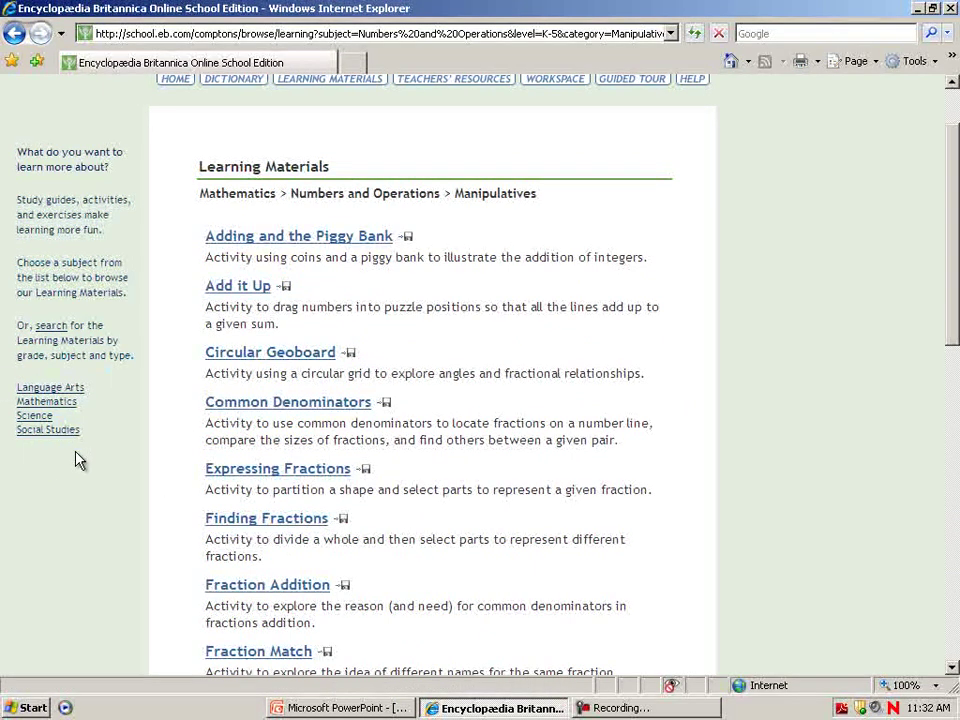
{"action": "left_click", "coordinate": [56, 430]}
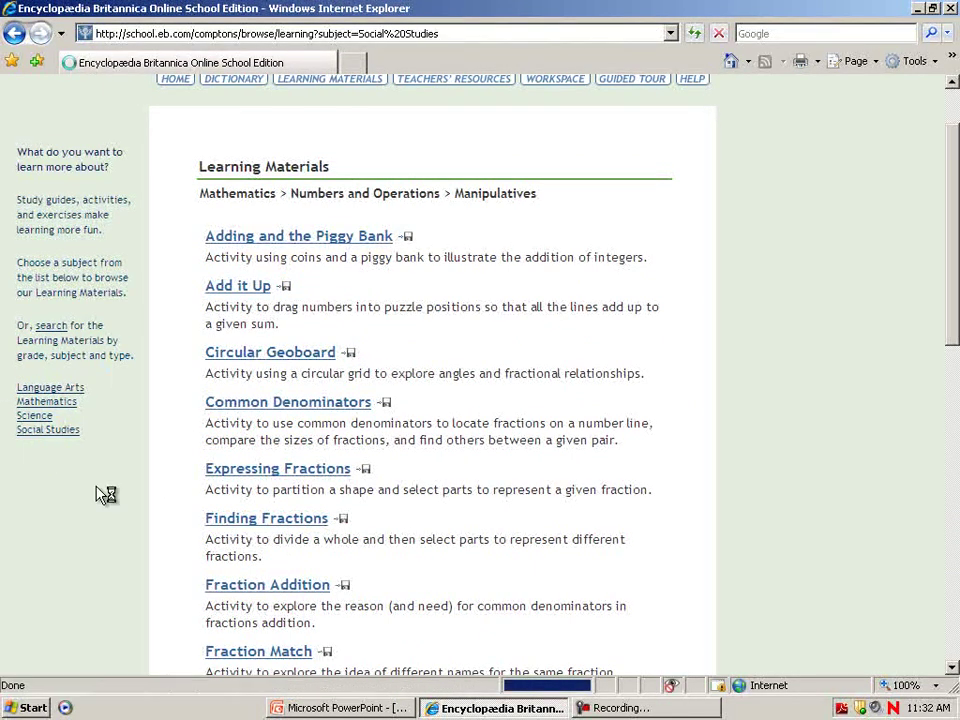
{"action": "scroll", "coordinate": [101, 492], "scroll_direction": "down", "scroll_amount": 2}
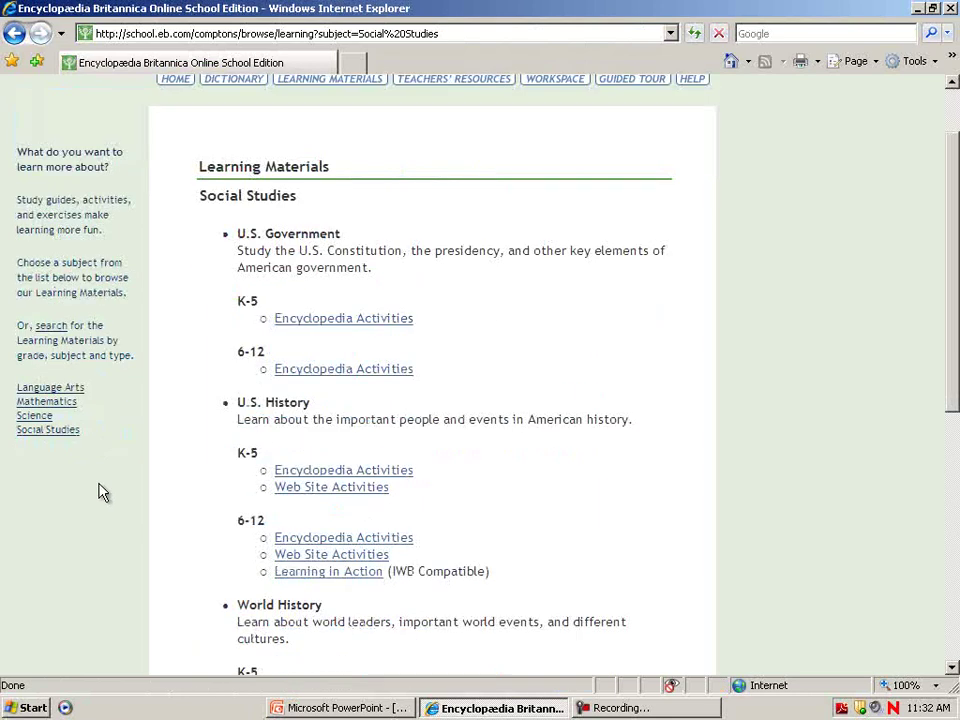
{"action": "scroll", "coordinate": [100, 492], "scroll_direction": "up", "scroll_amount": 2}
{"action": "left_click", "coordinate": [470, 112]}
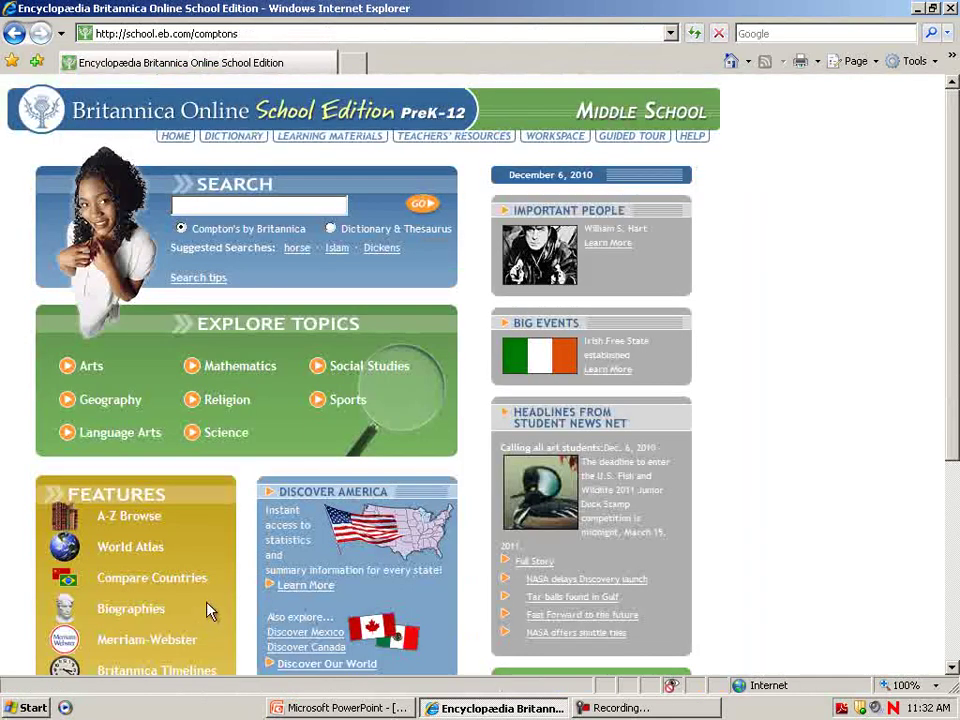
{"action": "scroll", "coordinate": [212, 608], "scroll_direction": "down", "scroll_amount": 4}
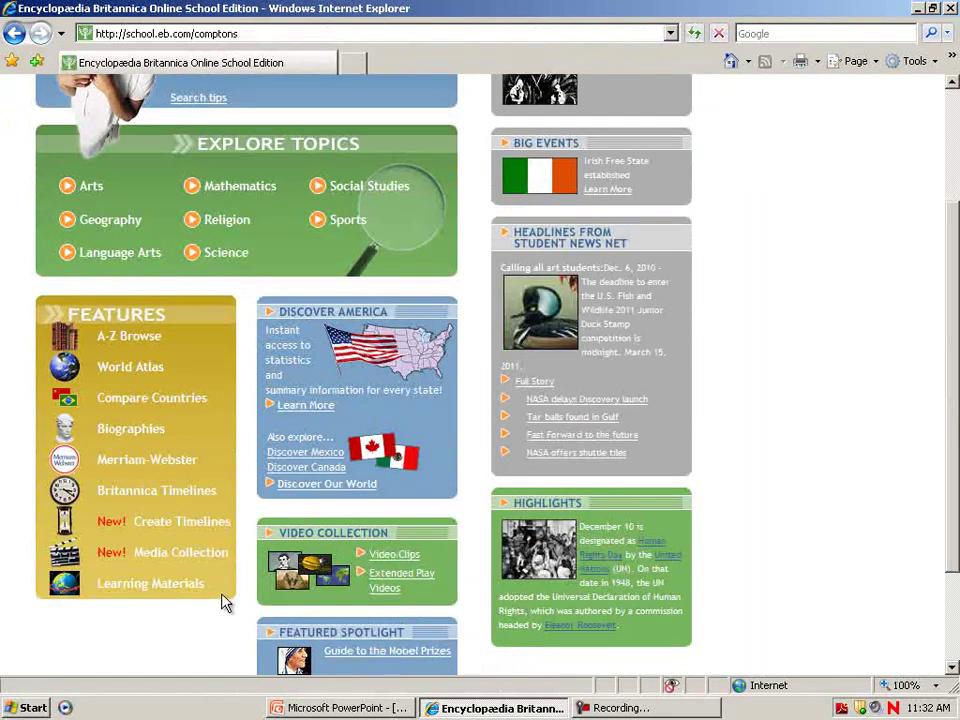
Open the Media Collection's featured Cassiopeia A image and go to Workspace
{"action": "left_click", "coordinate": [208, 554]}
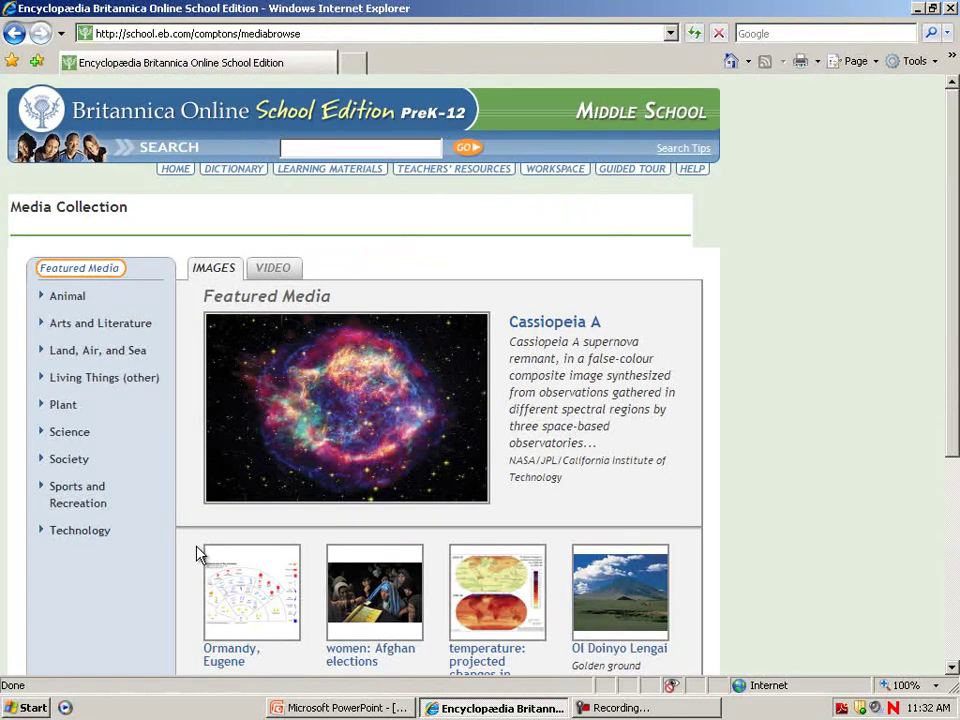
{"action": "left_click", "coordinate": [305, 431]}
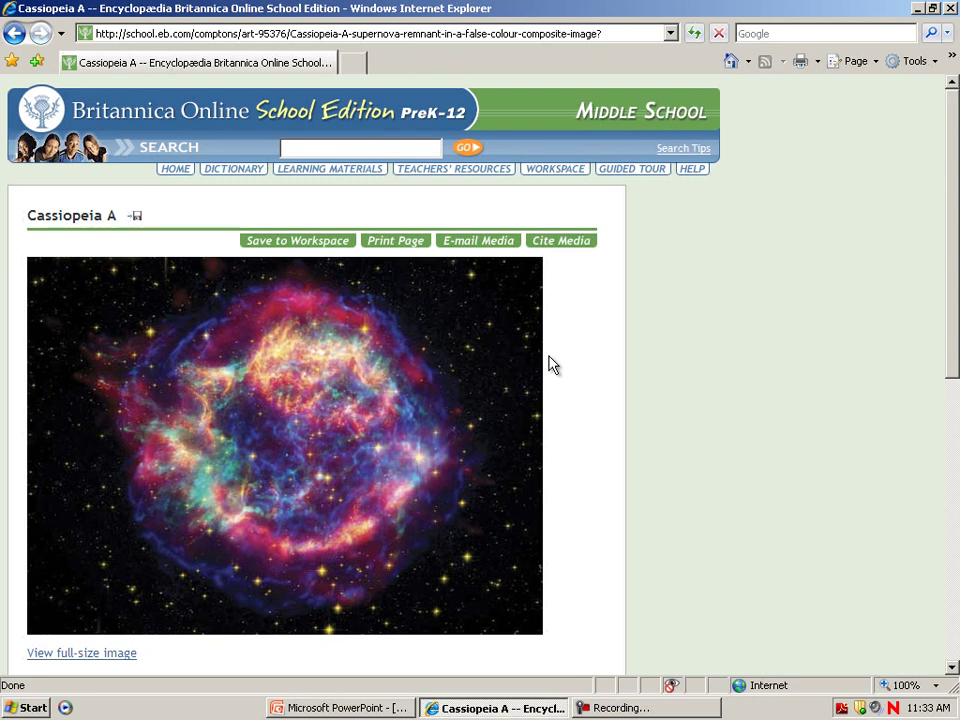
{"action": "left_click", "coordinate": [576, 170]}
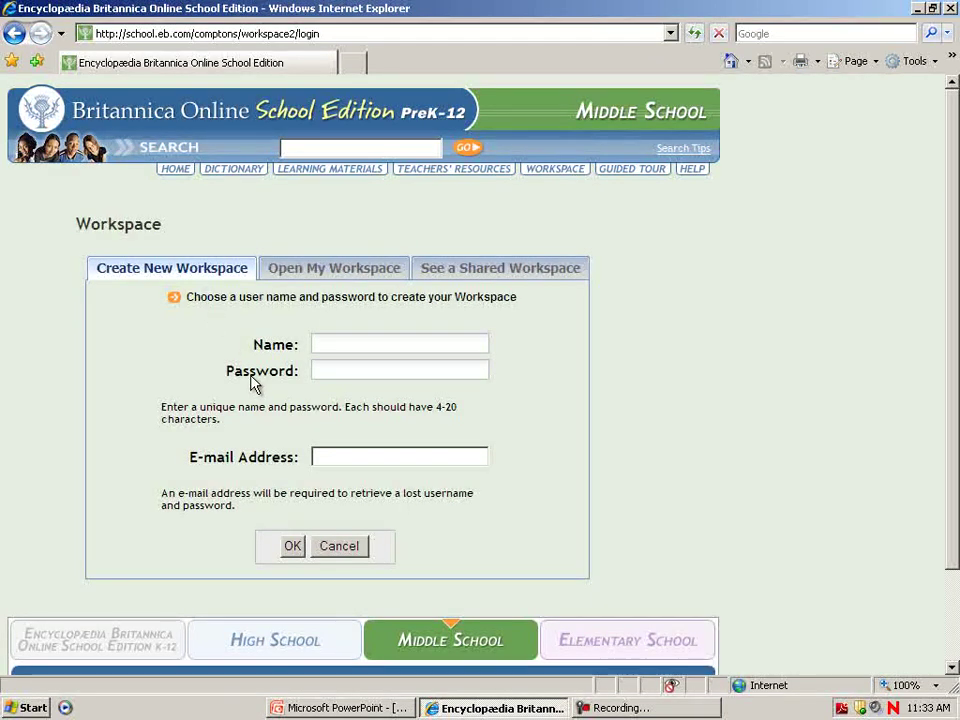
Log in under Open My Workspace with the workspace user name and password
{"action": "left_click", "coordinate": [340, 272]}
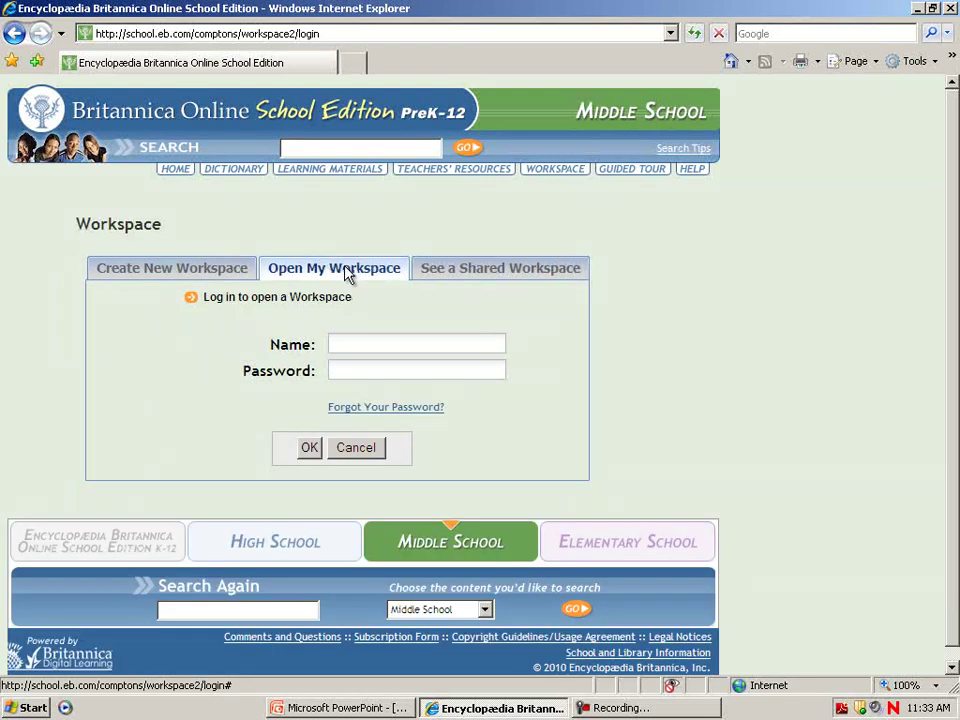
{"action": "left_click", "coordinate": [336, 342]}
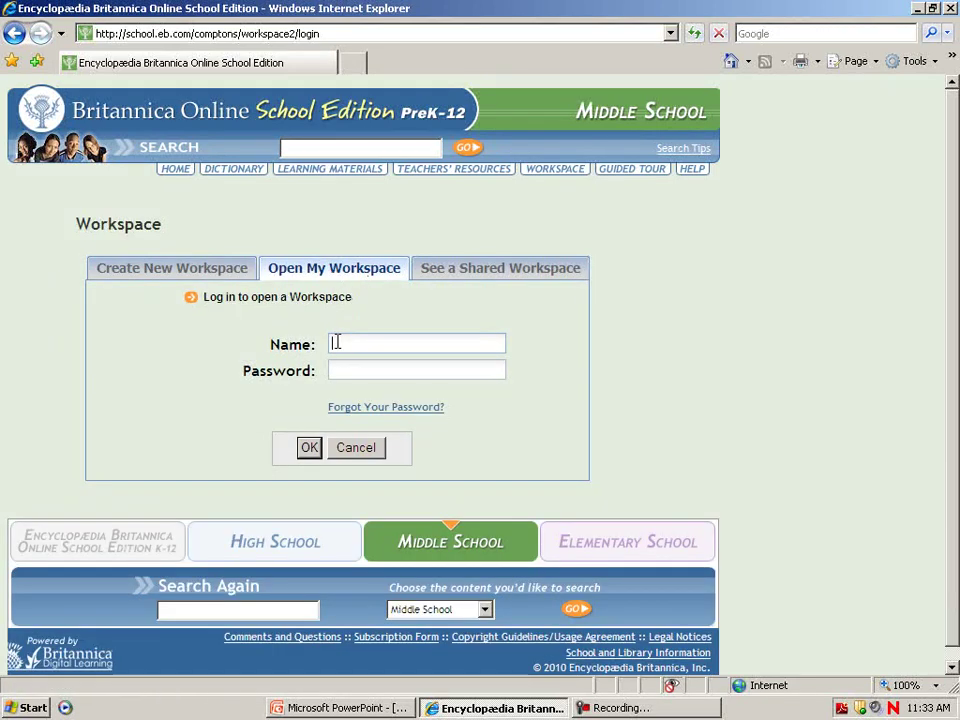
{"action": "type", "text": "trainerChris"}
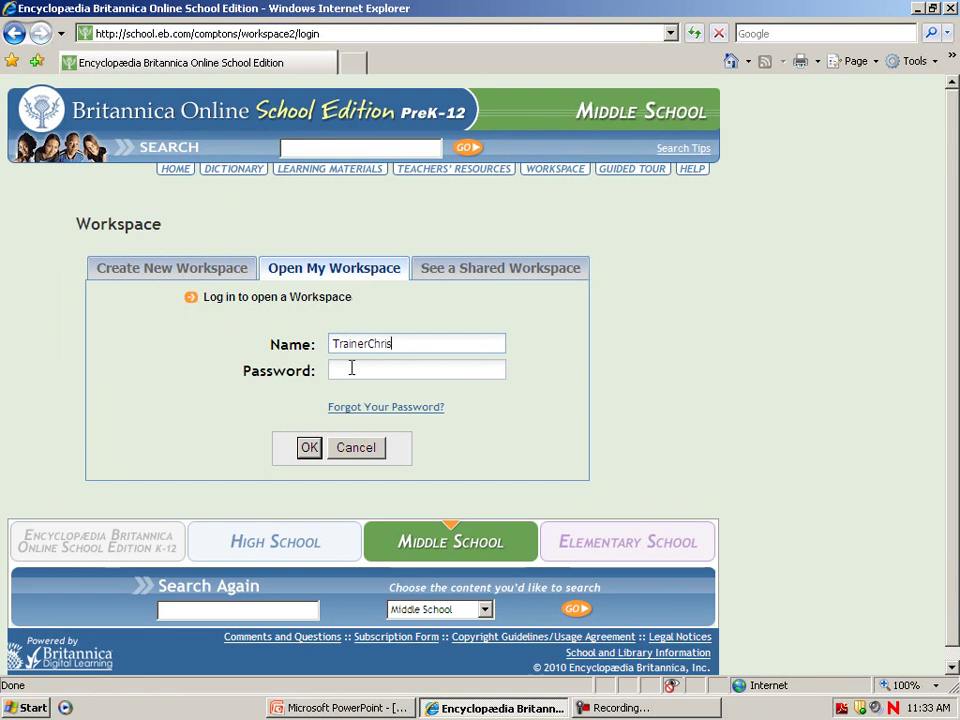
{"action": "left_click", "coordinate": [336, 369]}
{"action": "left_click", "coordinate": [310, 448]}
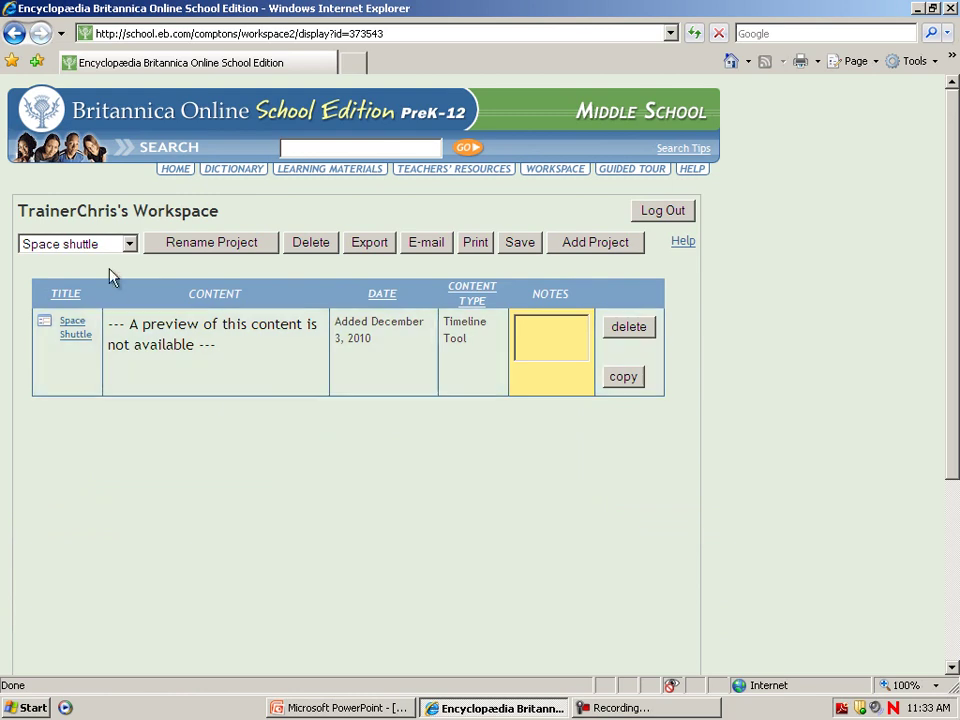
Create a new Workspace project called 'inventions' from the project list
{"action": "left_click", "coordinate": [129, 244]}
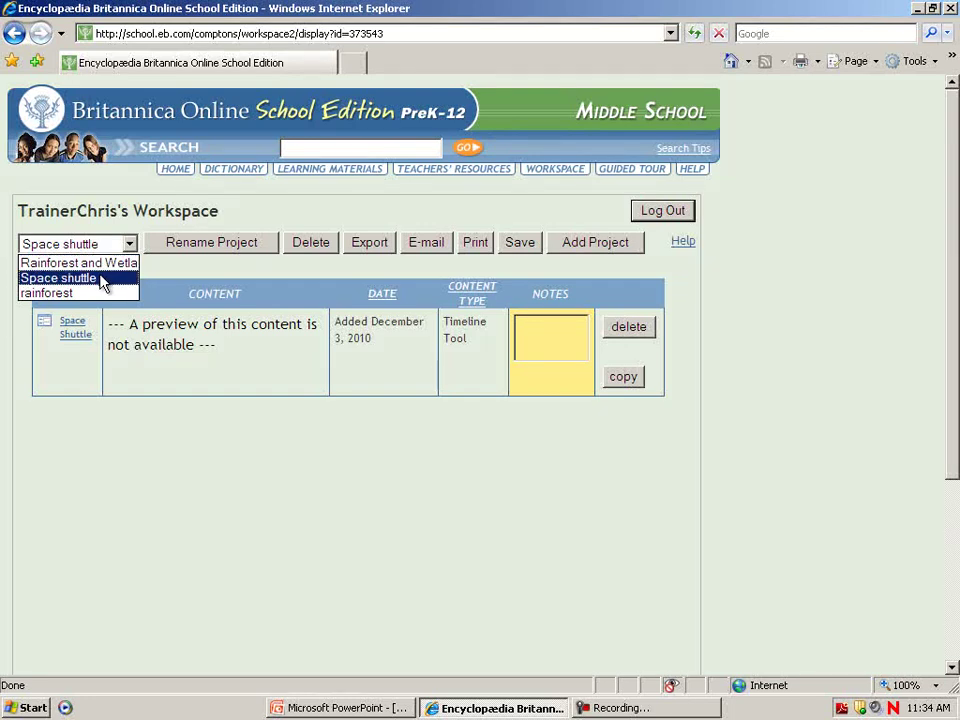
{"action": "left_click", "coordinate": [581, 250]}
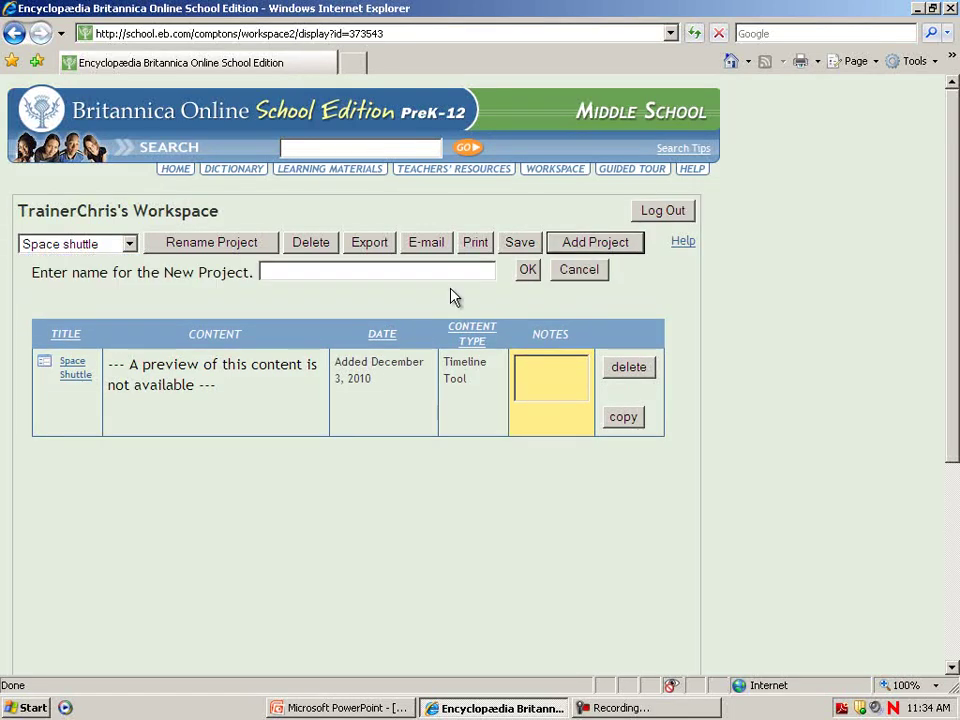
{"action": "left_click", "coordinate": [303, 270]}
{"action": "type", "text": "inventions"}
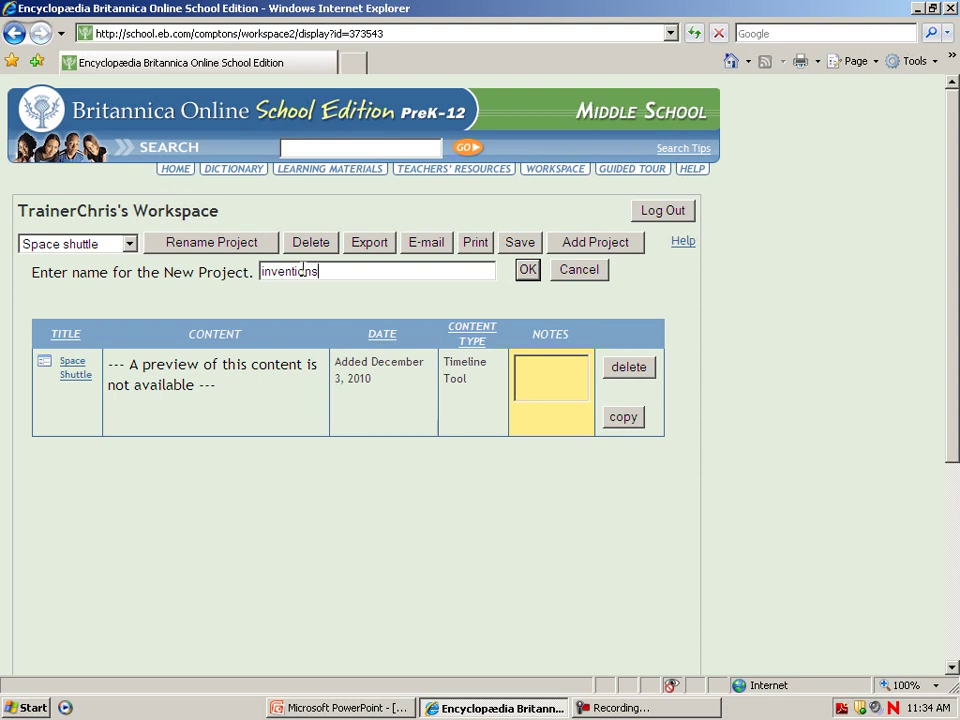
{"action": "left_click", "coordinate": [525, 272]}
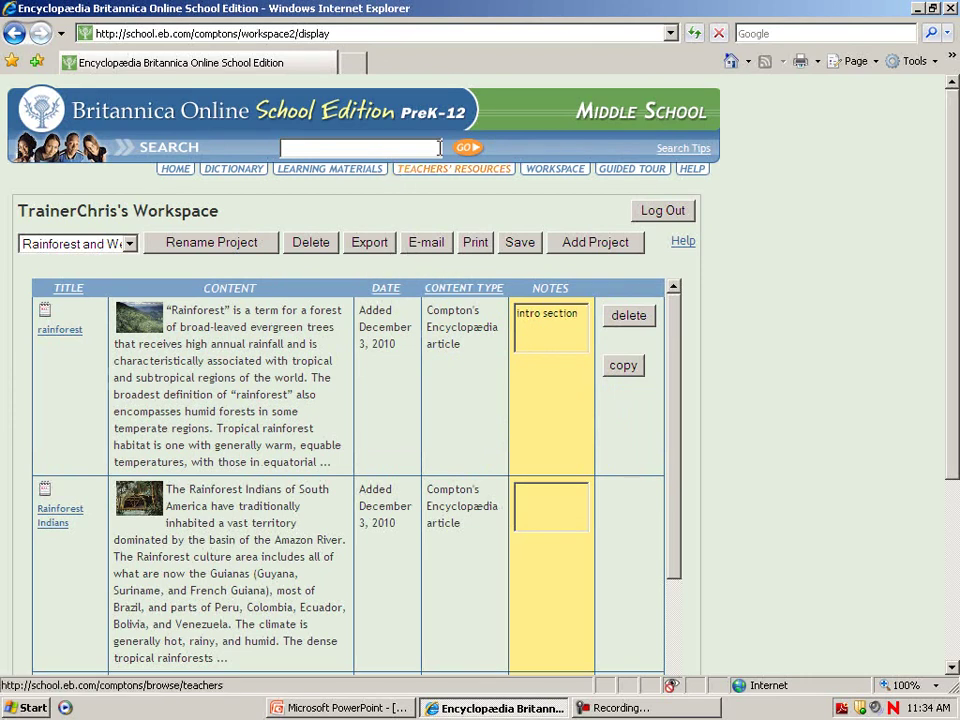
From the Middle School home, browse Media Collection's Land, Air, and Sea images to the Zimbabwe rain forest photo
{"action": "left_click", "coordinate": [597, 113]}
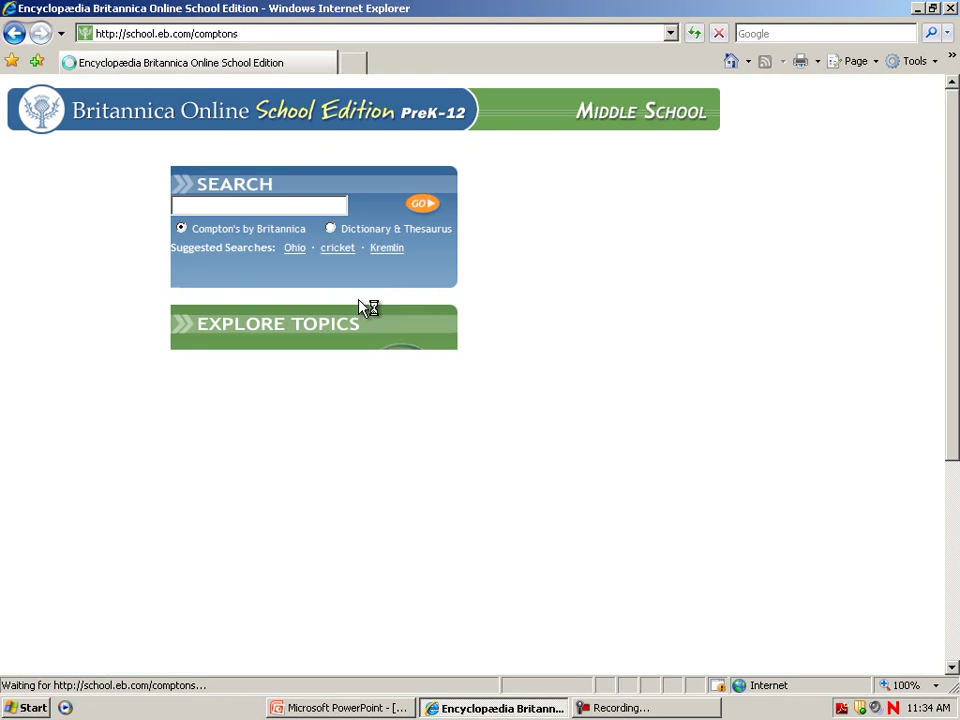
{"action": "scroll", "coordinate": [232, 469], "scroll_direction": "down", "scroll_amount": 5}
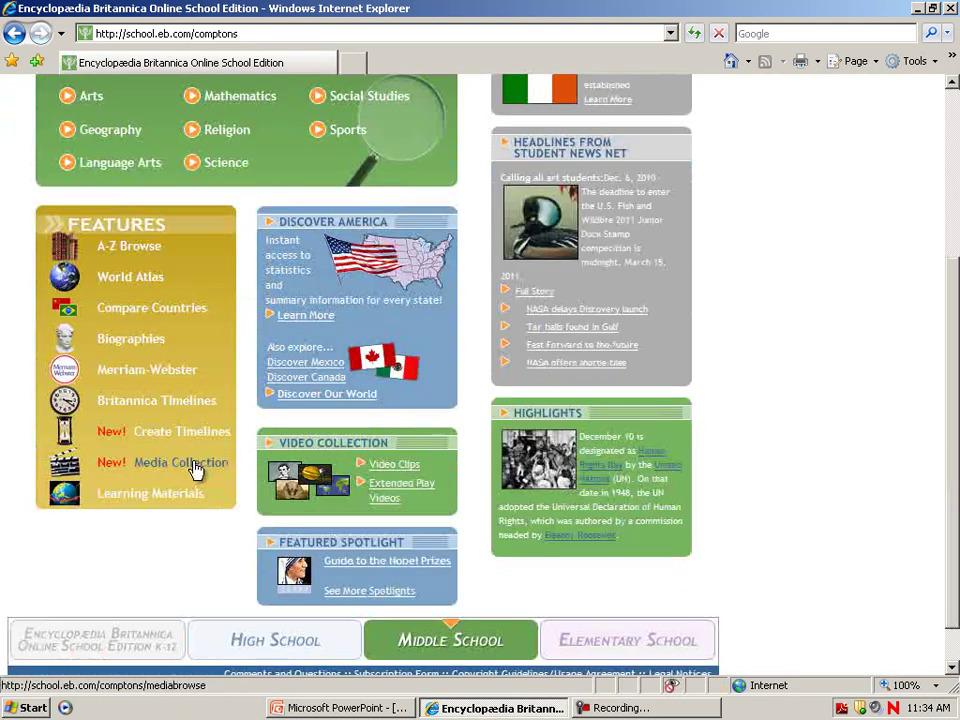
{"action": "left_click", "coordinate": [198, 466]}
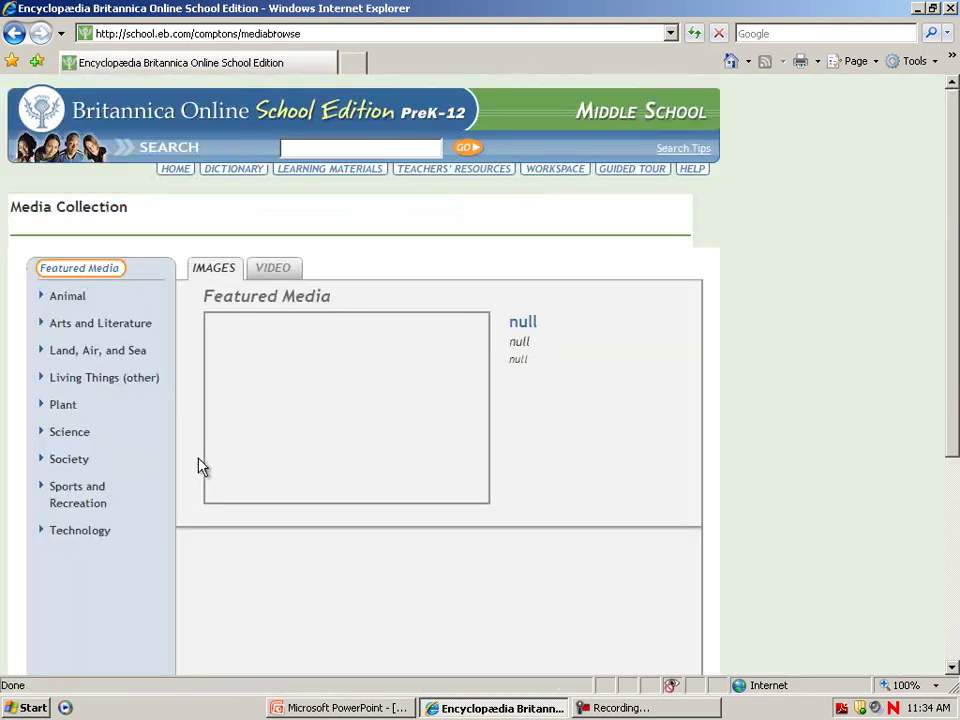
{"action": "left_click", "coordinate": [91, 353]}
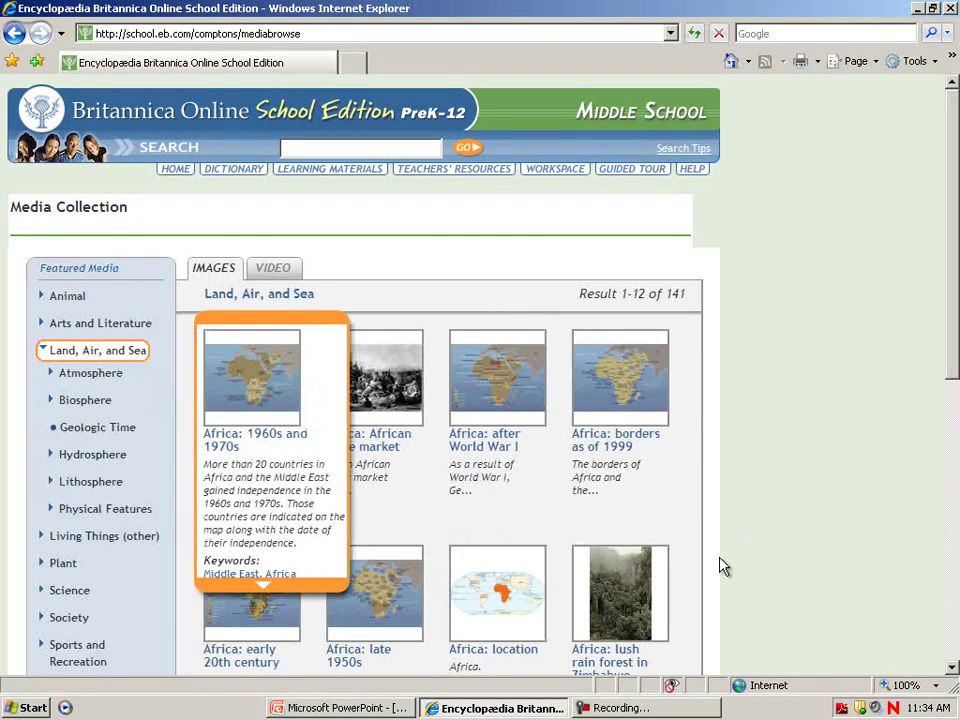
{"action": "scroll", "coordinate": [698, 582], "scroll_direction": "down", "scroll_amount": 2}
{"action": "mouse_move", "coordinate": [655, 555]}
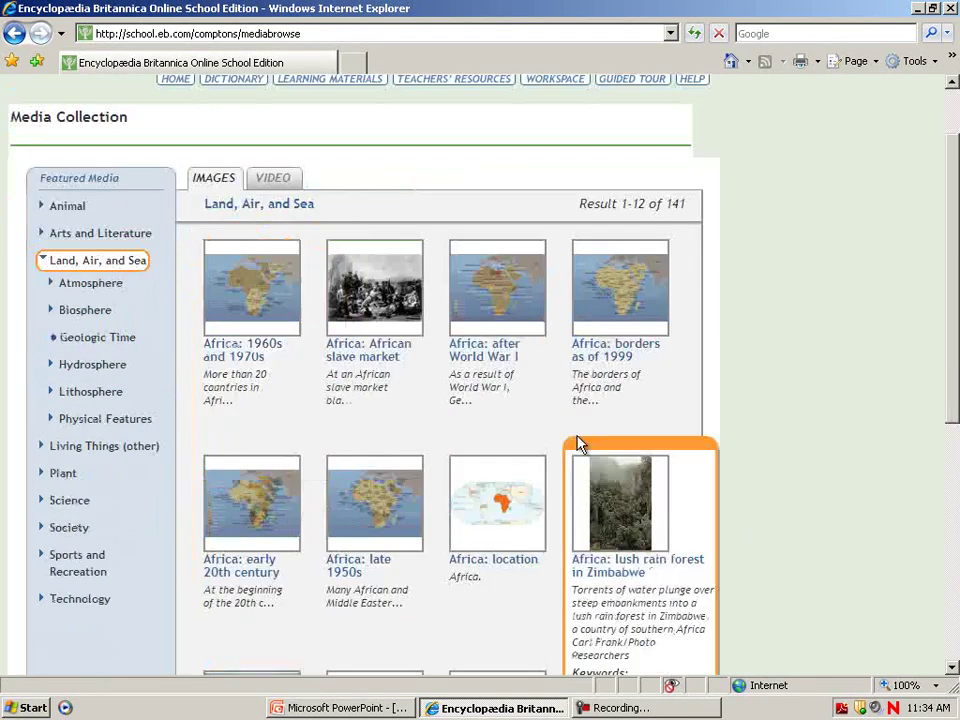
{"action": "left_click", "coordinate": [628, 525]}
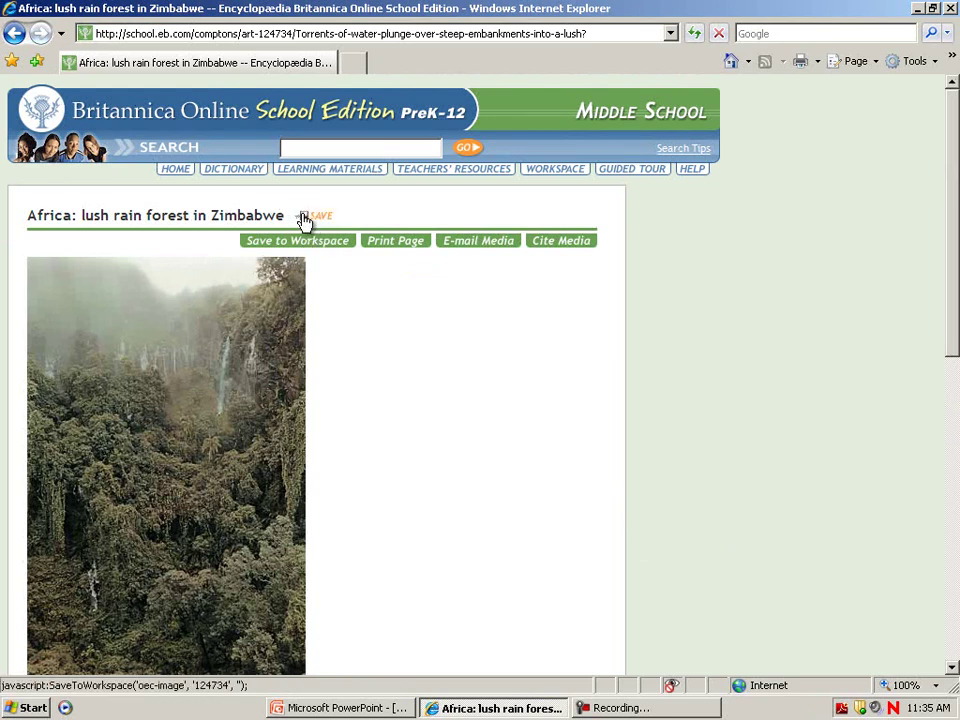
Save the Zimbabwe rain forest image to the Rainforest and Wetlands project, then go back home
{"action": "left_click", "coordinate": [305, 220]}
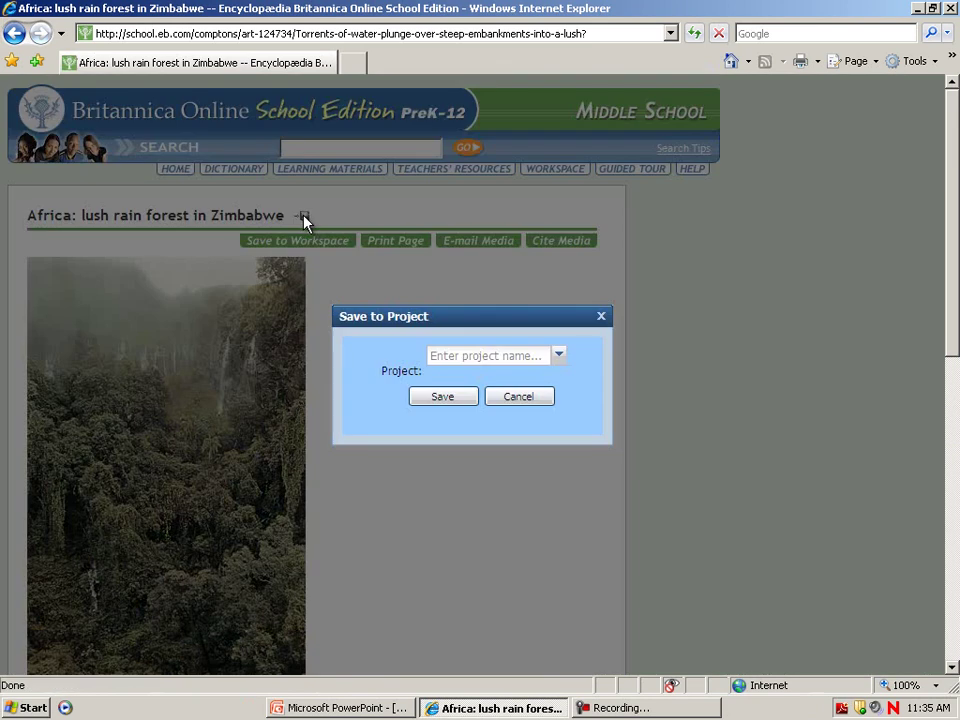
{"action": "left_click", "coordinate": [562, 360]}
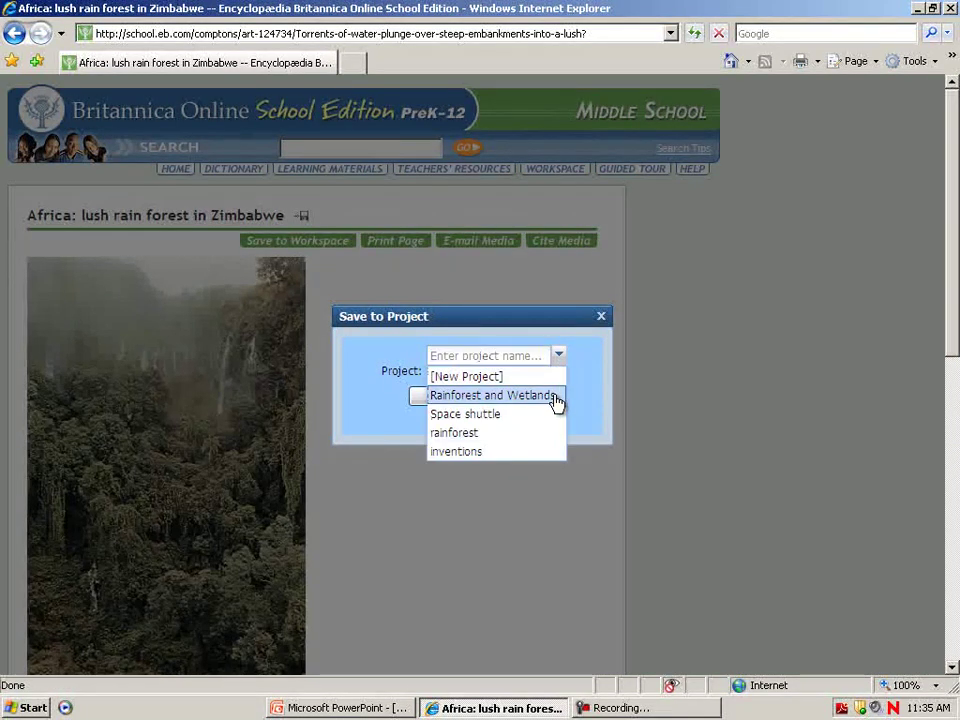
{"action": "left_click", "coordinate": [554, 398]}
{"action": "left_click", "coordinate": [466, 400]}
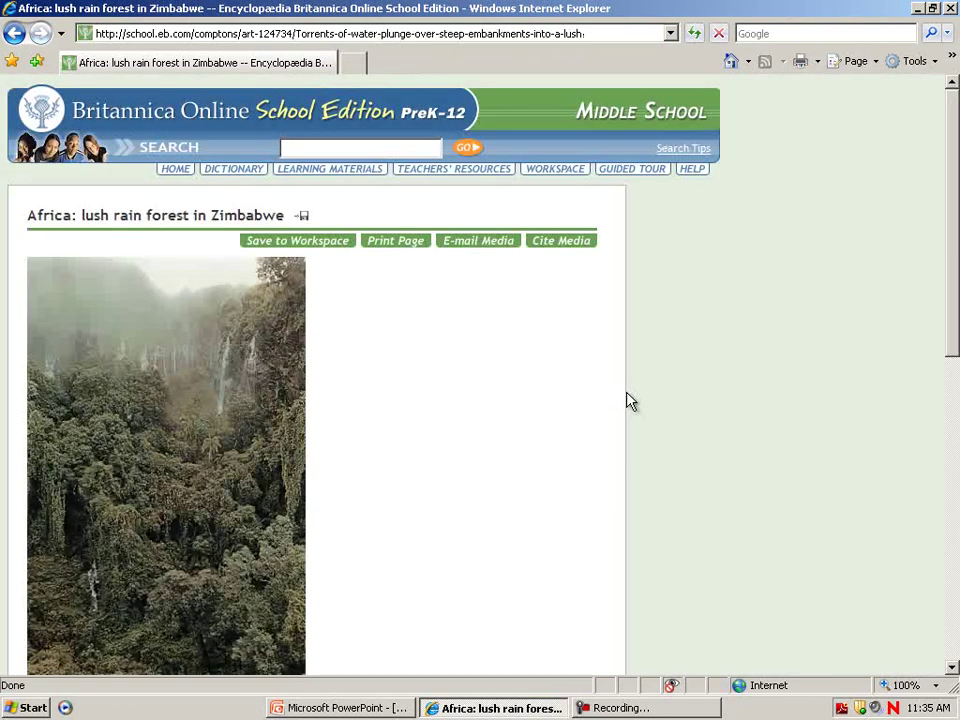
{"action": "key", "text": "BackSpace"}
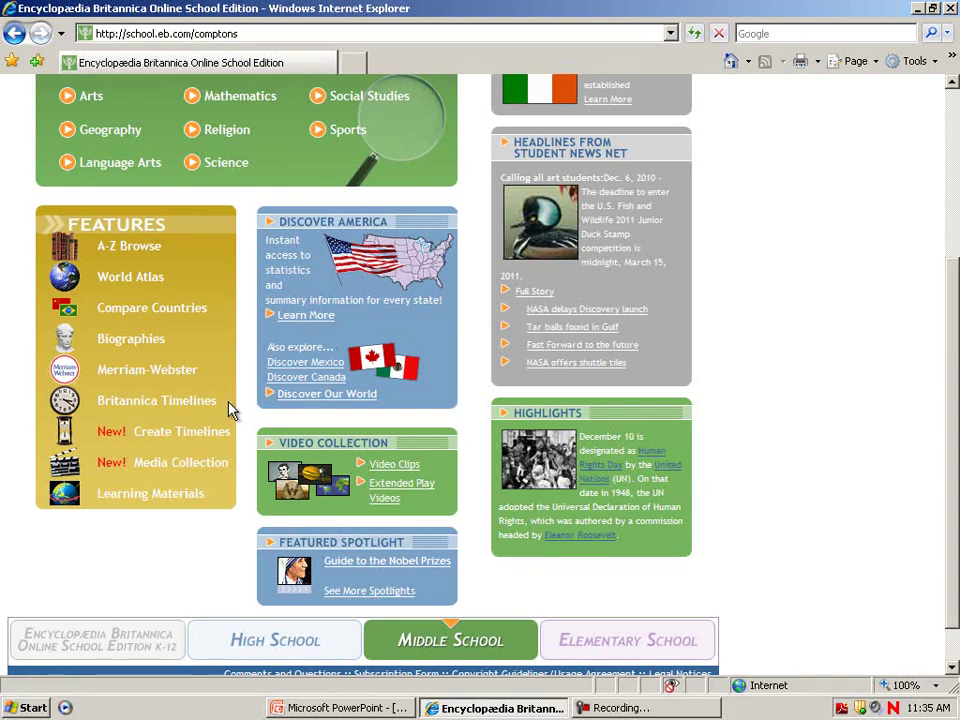
Search the encyclopedia for 'rainforest' from the Search box at the top
{"action": "scroll", "coordinate": [228, 410], "scroll_direction": "up", "scroll_amount": 3}
{"action": "scroll", "coordinate": [230, 410], "scroll_direction": "up", "scroll_amount": 2}
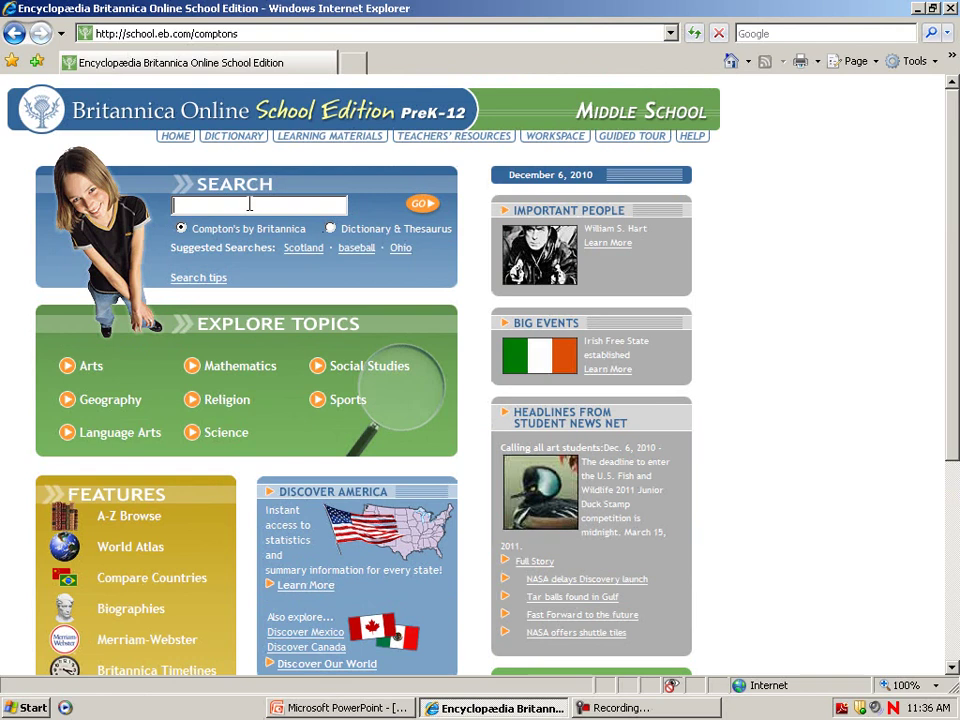
{"action": "type", "text": "rainforest"}
{"action": "left_click", "coordinate": [421, 205]}
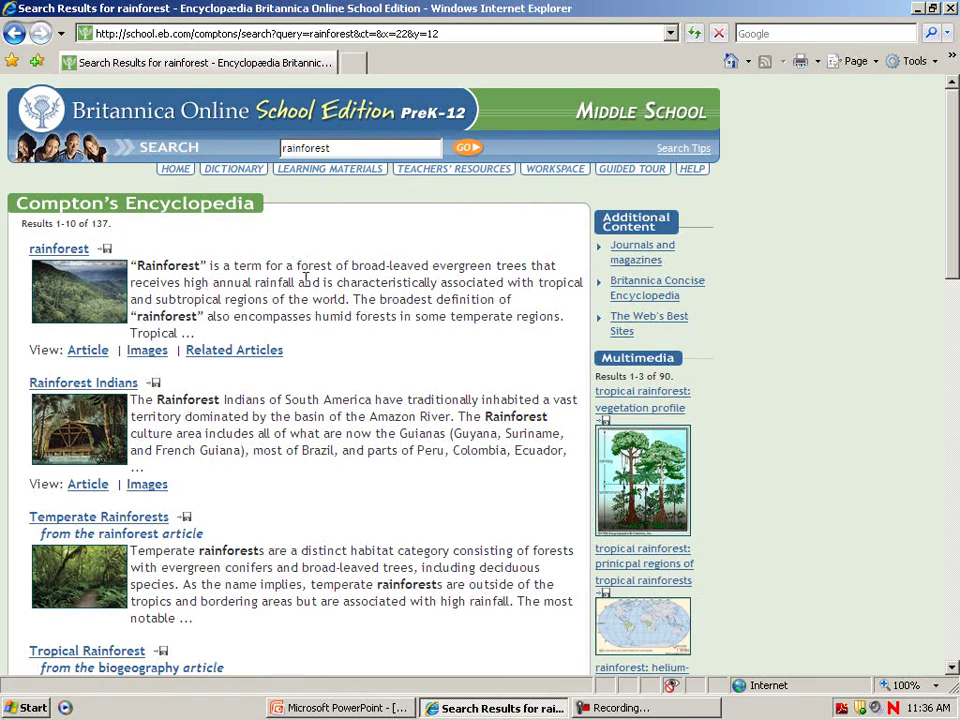
Review the rainforest results and the Multimedia and Learning Materials sidebar, then open the rainforest article
{"action": "scroll", "coordinate": [310, 279], "scroll_direction": "down", "scroll_amount": 2}
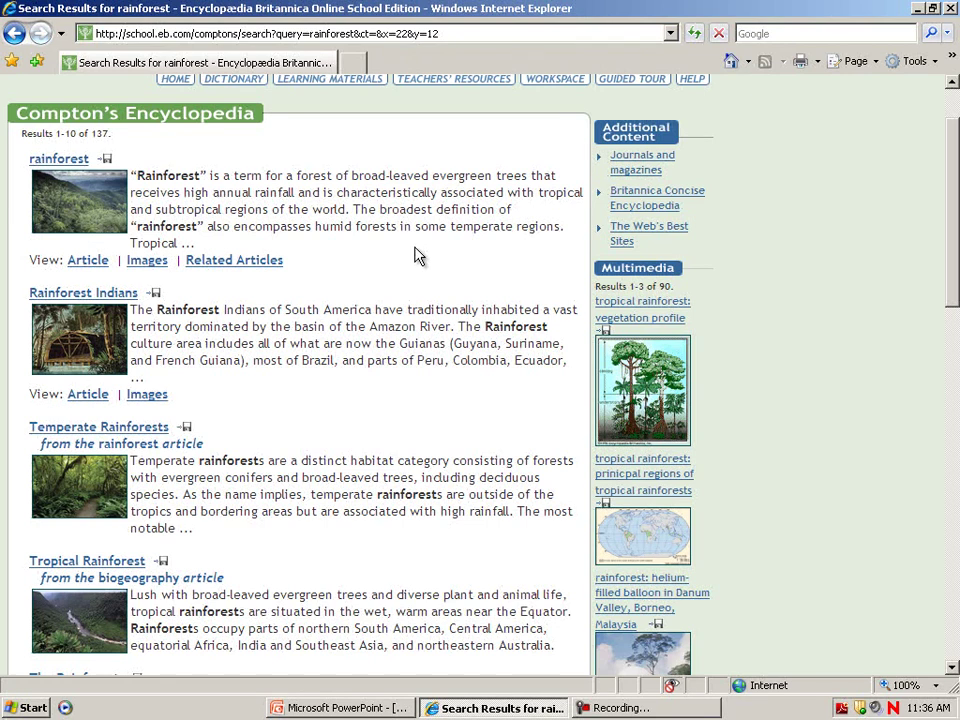
{"action": "scroll", "coordinate": [418, 256], "scroll_direction": "down", "scroll_amount": 3}
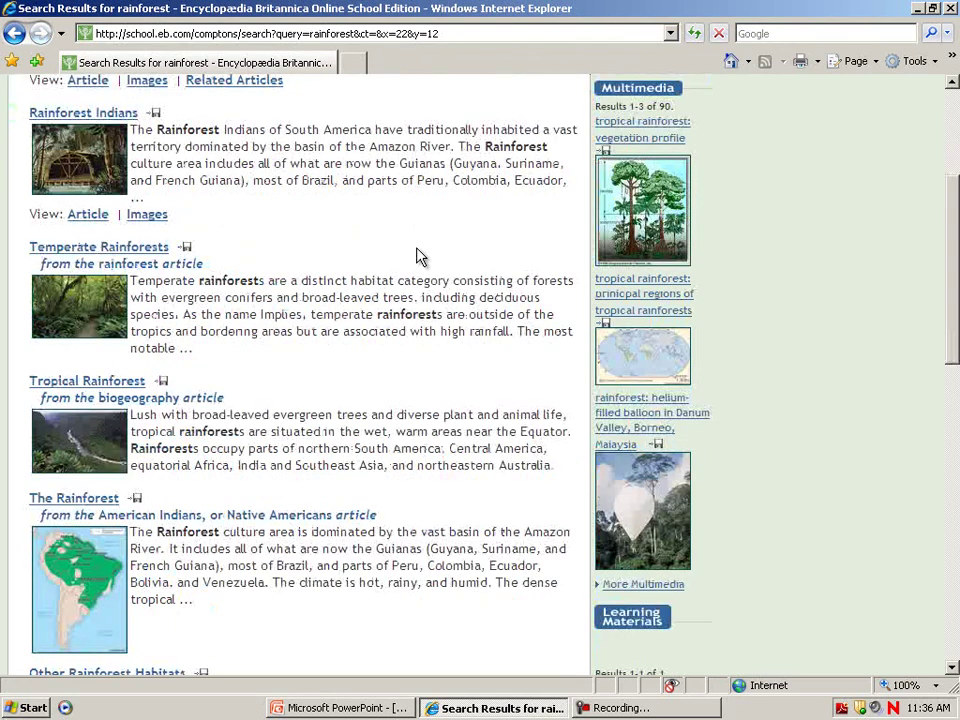
{"action": "scroll", "coordinate": [418, 256], "scroll_direction": "down", "scroll_amount": 3}
{"action": "scroll", "coordinate": [418, 246], "scroll_direction": "down", "scroll_amount": 2}
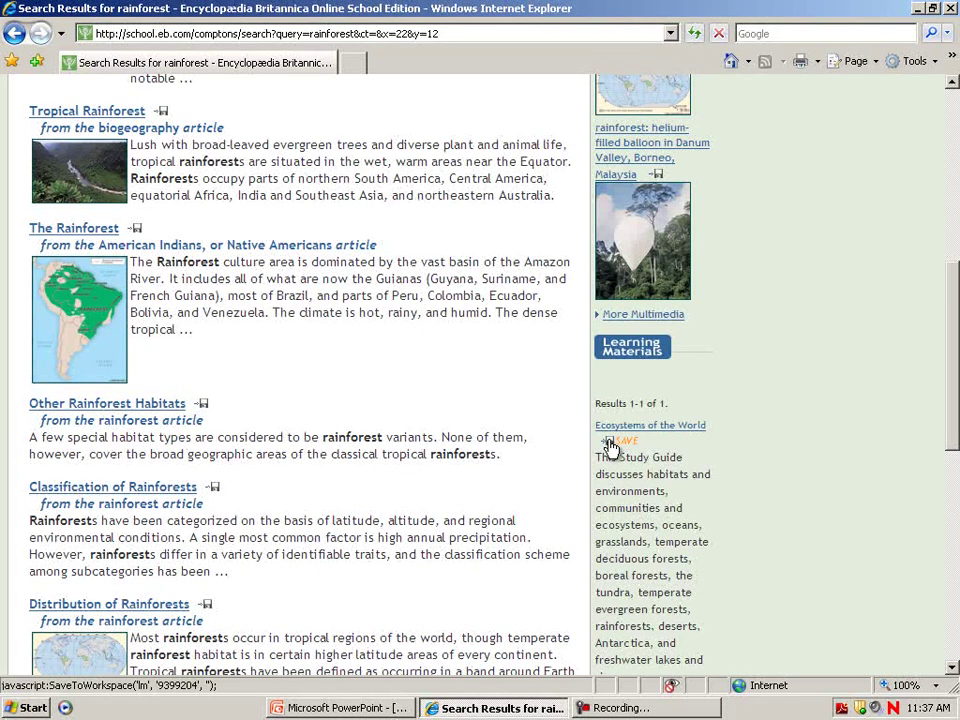
{"action": "scroll", "coordinate": [453, 433], "scroll_direction": "up", "scroll_amount": 1}
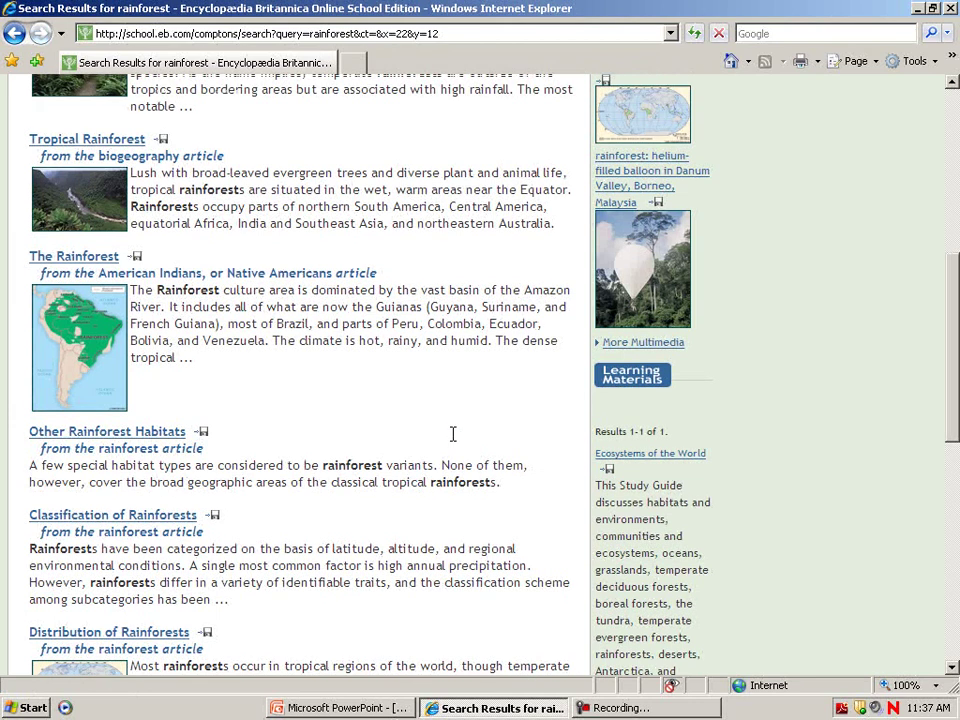
{"action": "scroll", "coordinate": [453, 433], "scroll_direction": "up", "scroll_amount": 3}
{"action": "scroll", "coordinate": [453, 440], "scroll_direction": "up", "scroll_amount": 10}
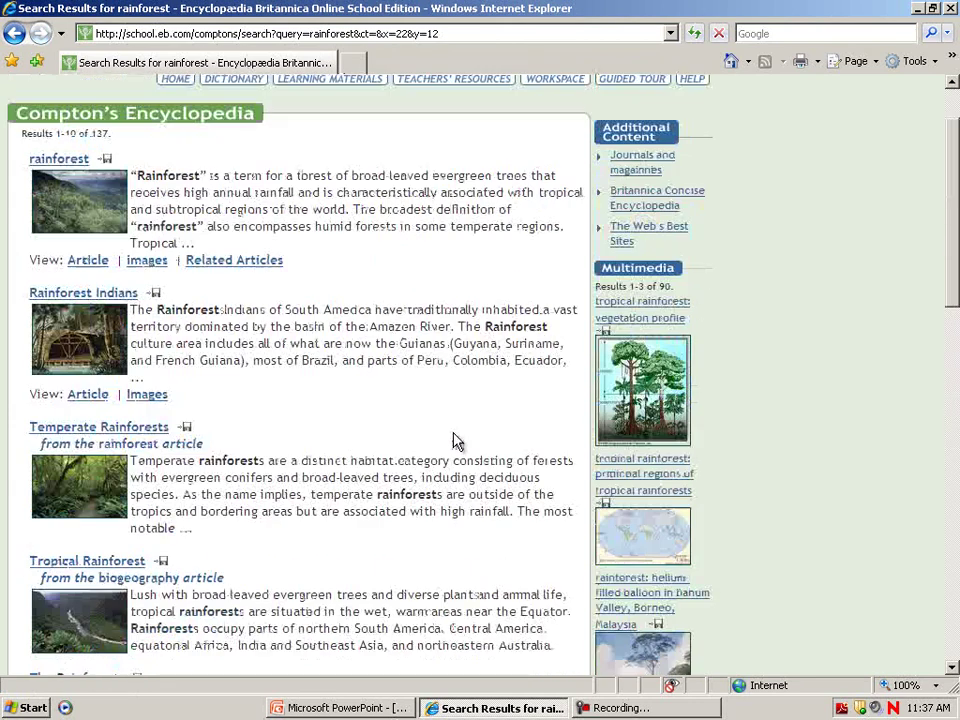
{"action": "left_click", "coordinate": [68, 160]}
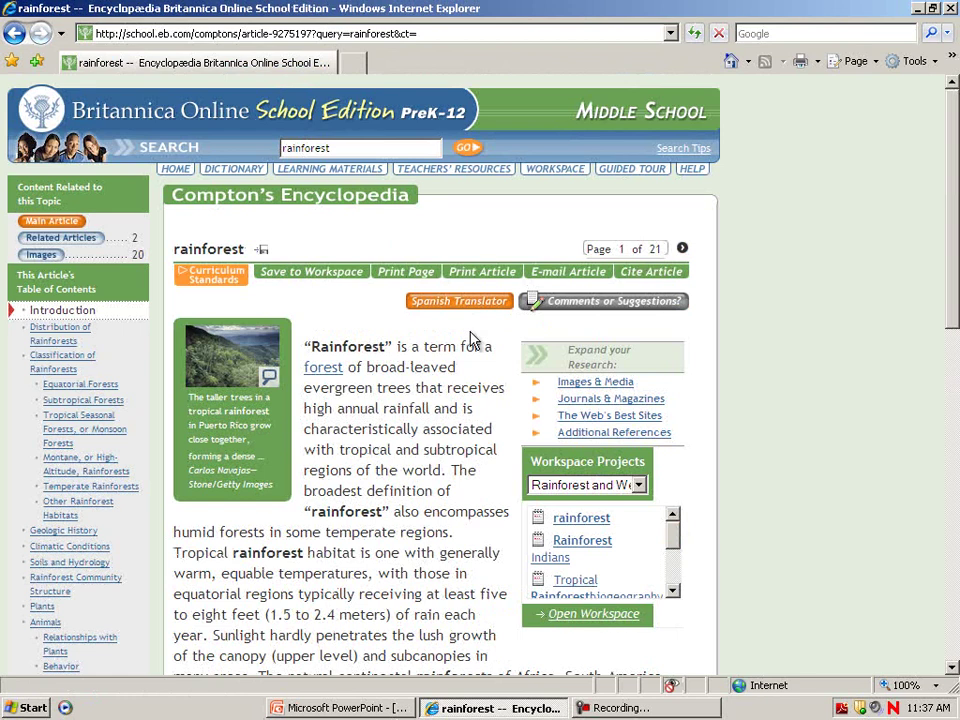
Read down page 1 of the rainforest article and go to its next page
{"action": "scroll", "coordinate": [462, 326], "scroll_direction": "down", "scroll_amount": 1}
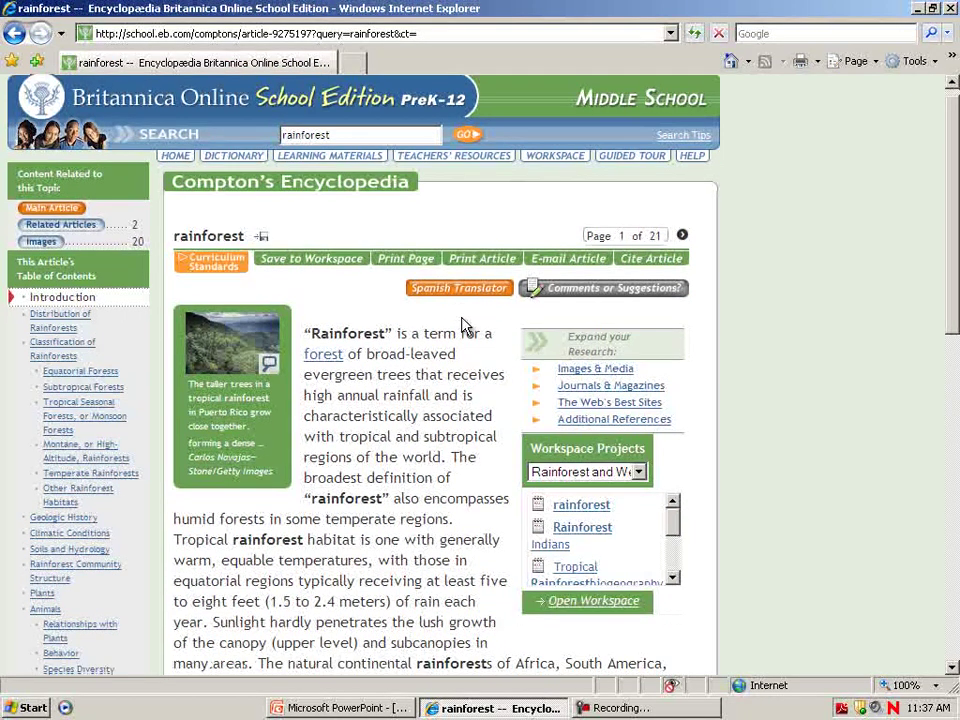
{"action": "scroll", "coordinate": [430, 330], "scroll_direction": "down", "scroll_amount": 3}
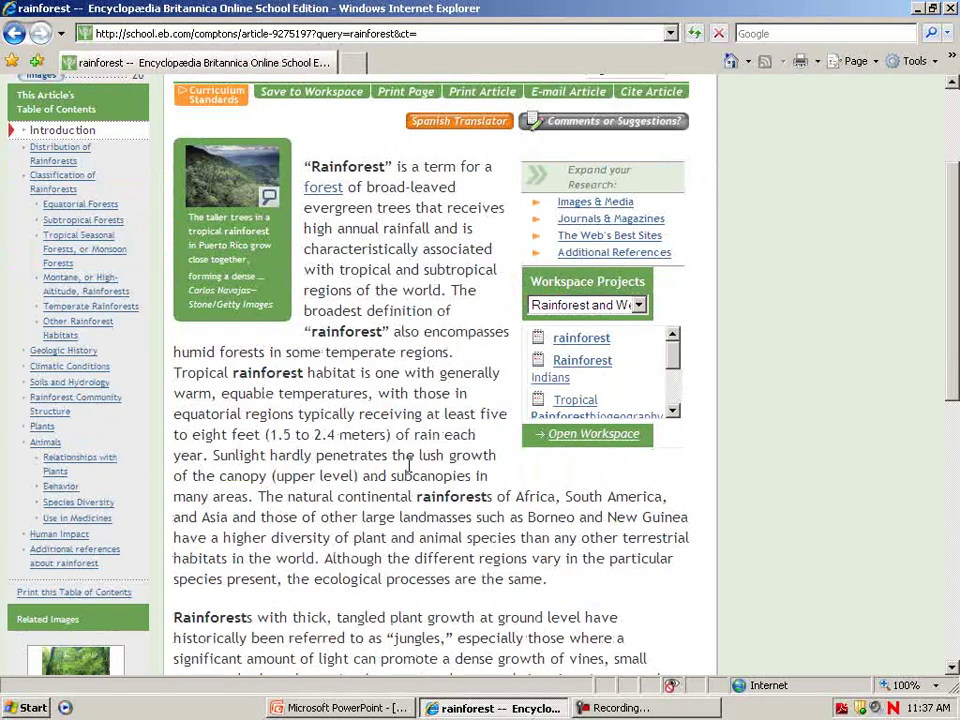
{"action": "scroll", "coordinate": [407, 465], "scroll_direction": "down", "scroll_amount": 5}
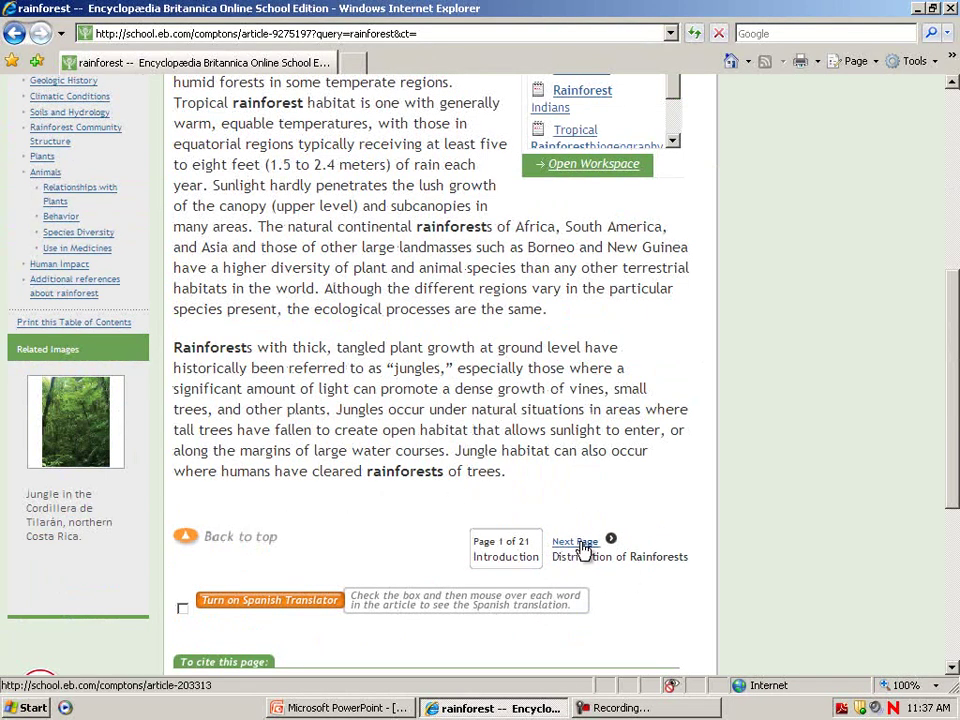
{"action": "left_click", "coordinate": [580, 542]}
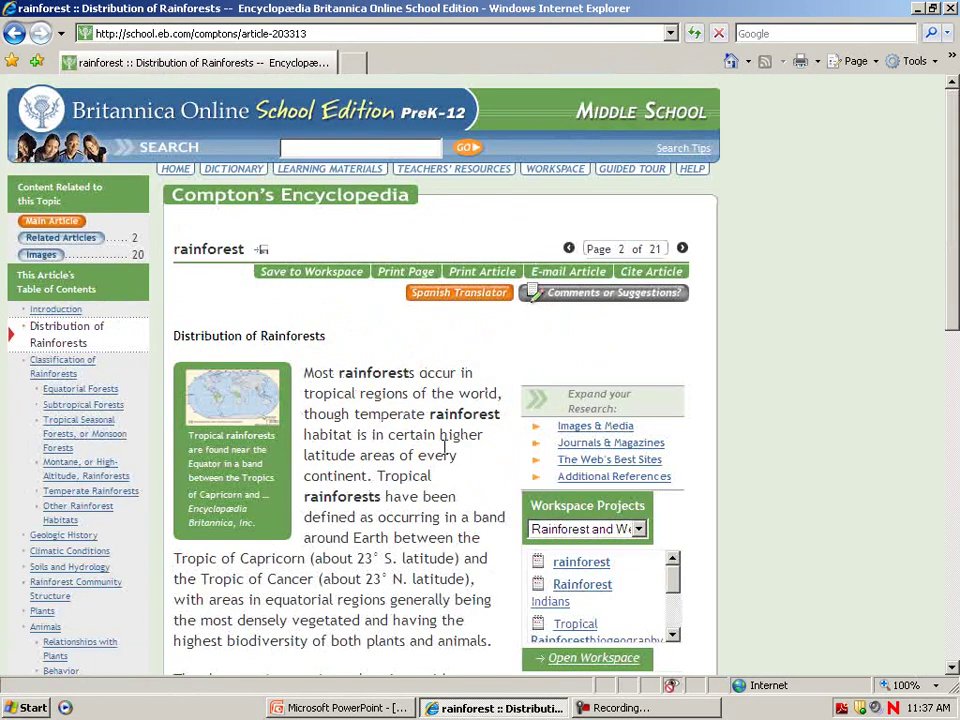
{"action": "double_click", "coordinate": [378, 413]}
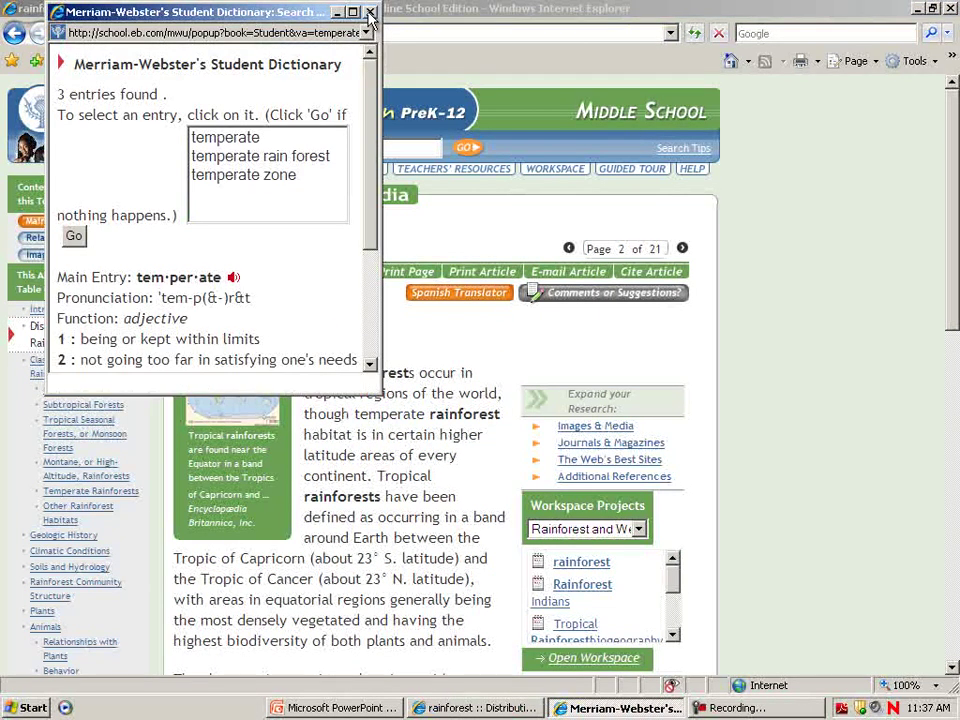
{"action": "left_click", "coordinate": [369, 12]}
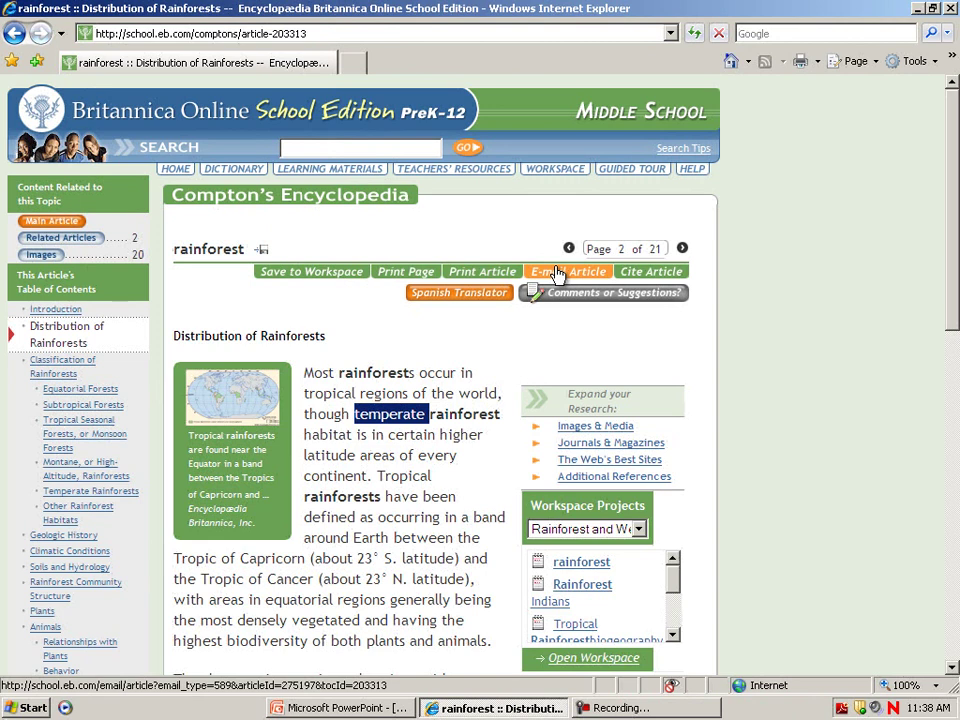
Show the page's MLA and APA citations, highlighting the MLA access date
{"action": "left_click", "coordinate": [646, 274]}
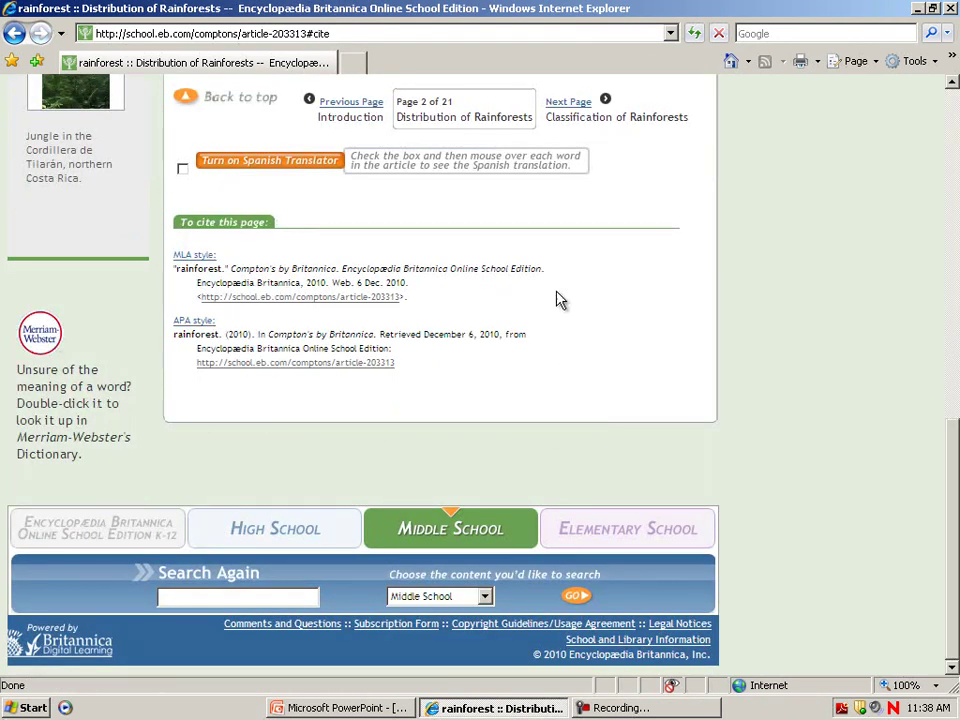
{"action": "left_click_drag", "start_coordinate": [332, 283], "coordinate": [380, 284]}
{"action": "left_click", "coordinate": [450, 285]}
Open the middle school guided tour document, then the footer's School and Library Information site
{"action": "left_click_drag", "start_coordinate": [950, 465], "coordinate": [950, 125]}
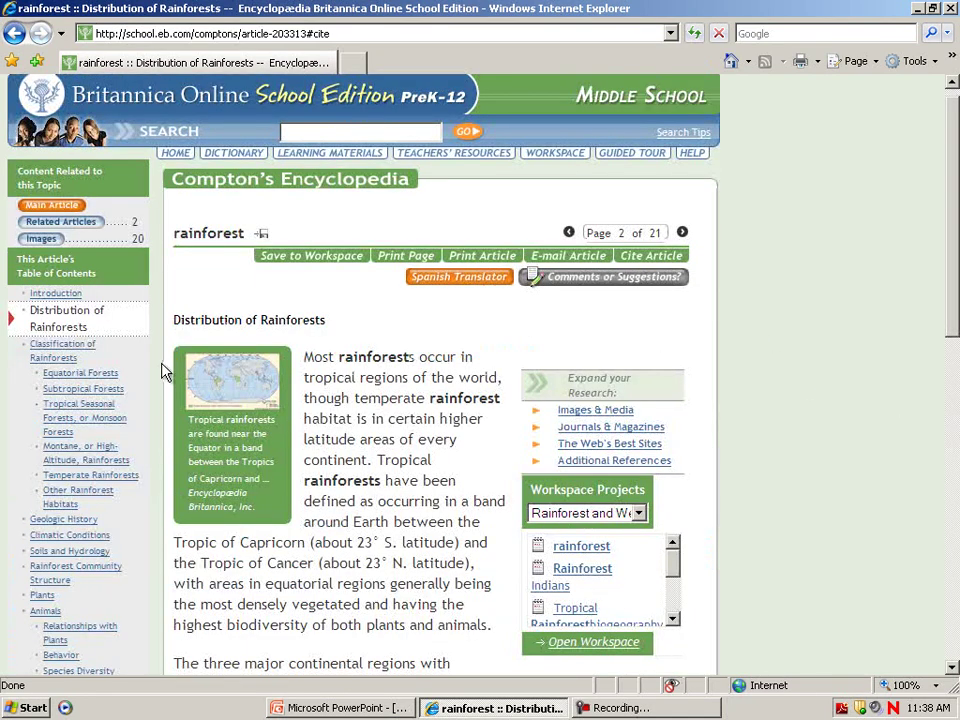
{"action": "scroll", "coordinate": [133, 358], "scroll_direction": "down", "scroll_amount": 2}
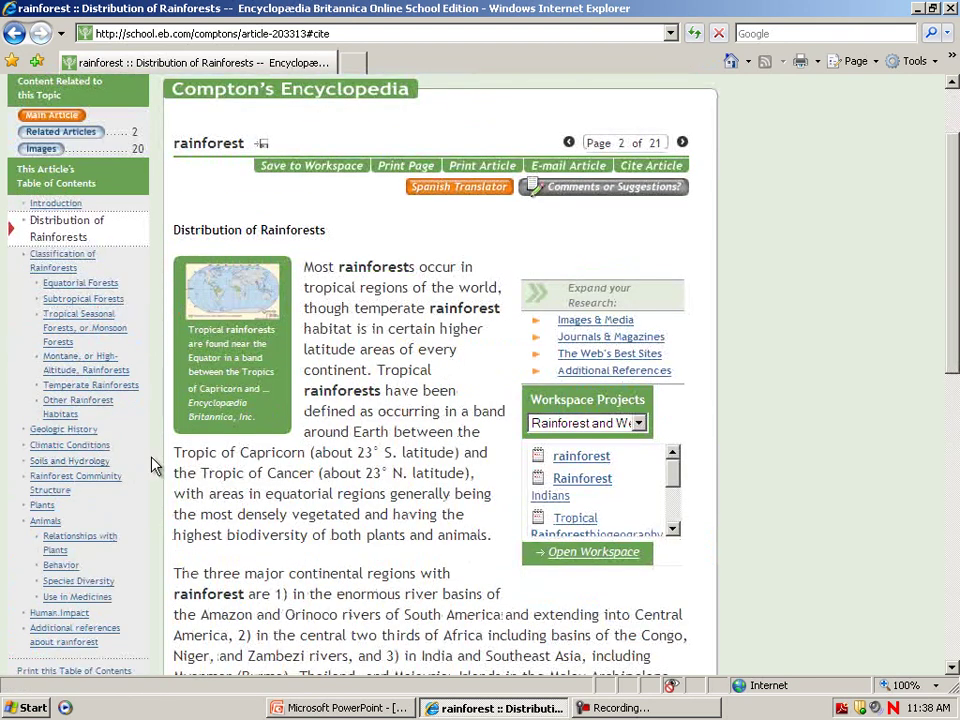
{"action": "scroll", "coordinate": [155, 465], "scroll_direction": "up", "scroll_amount": 2}
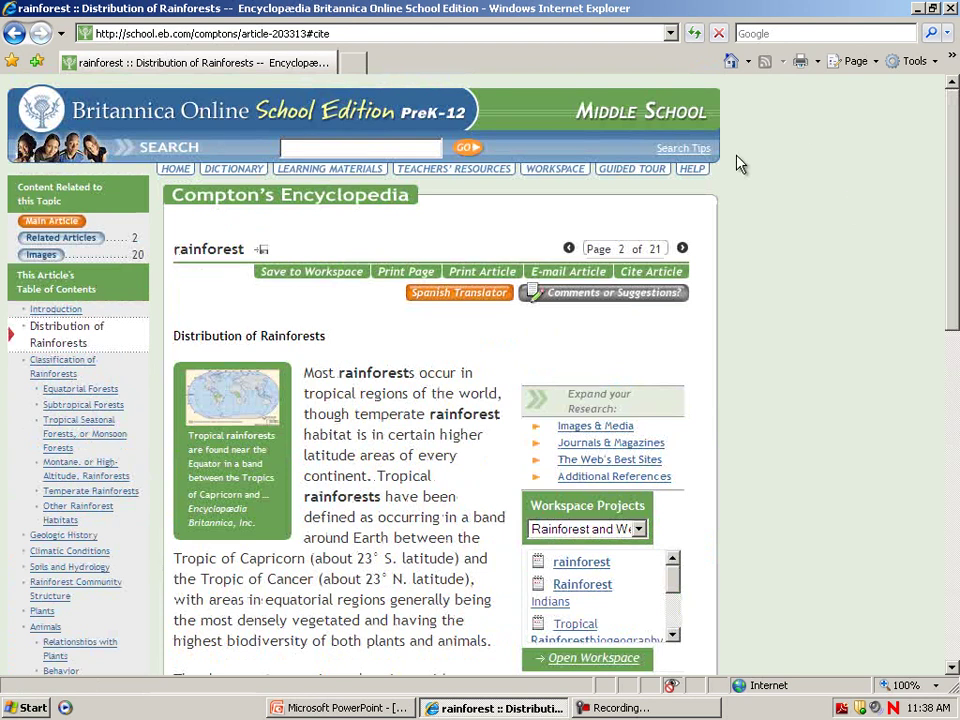
{"action": "left_click", "coordinate": [648, 170]}
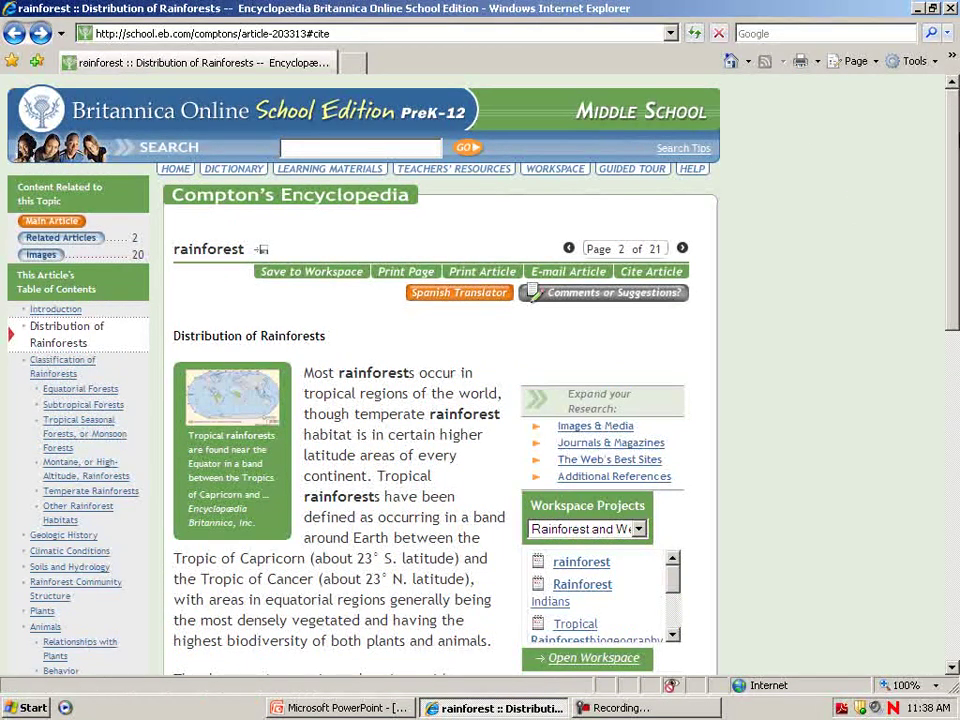
{"action": "left_click_drag", "start_coordinate": [955, 135], "coordinate": [955, 463]}
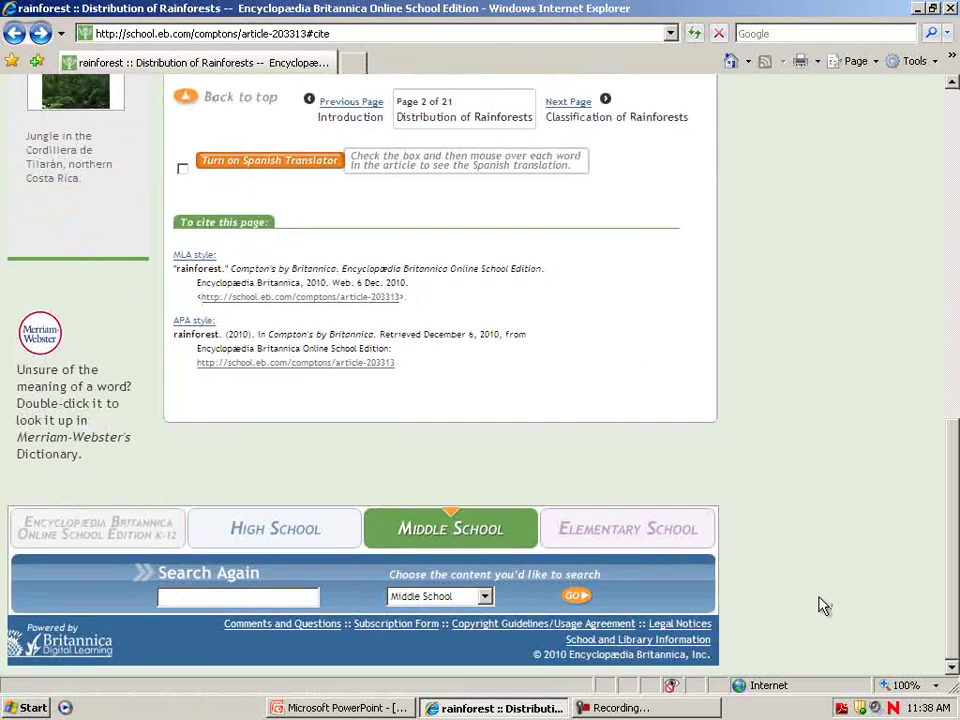
{"action": "left_click", "coordinate": [667, 642]}
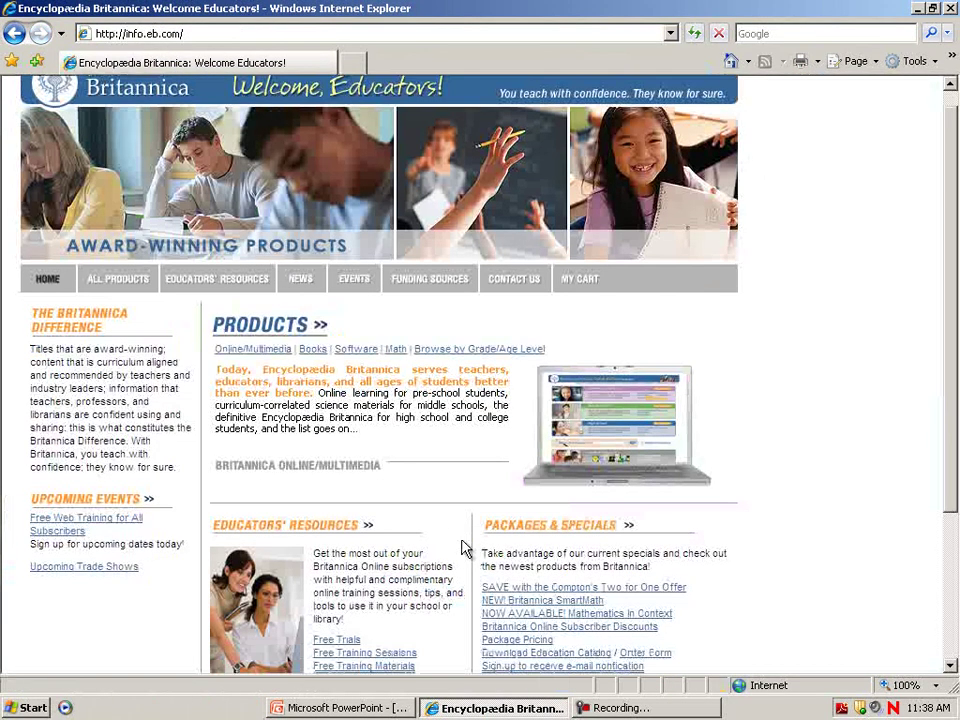
View the Educators' Resources Free Training Materials page, then return to the previous page
{"action": "scroll", "coordinate": [462, 548], "scroll_direction": "down", "scroll_amount": 3}
{"action": "left_click", "coordinate": [420, 514]}
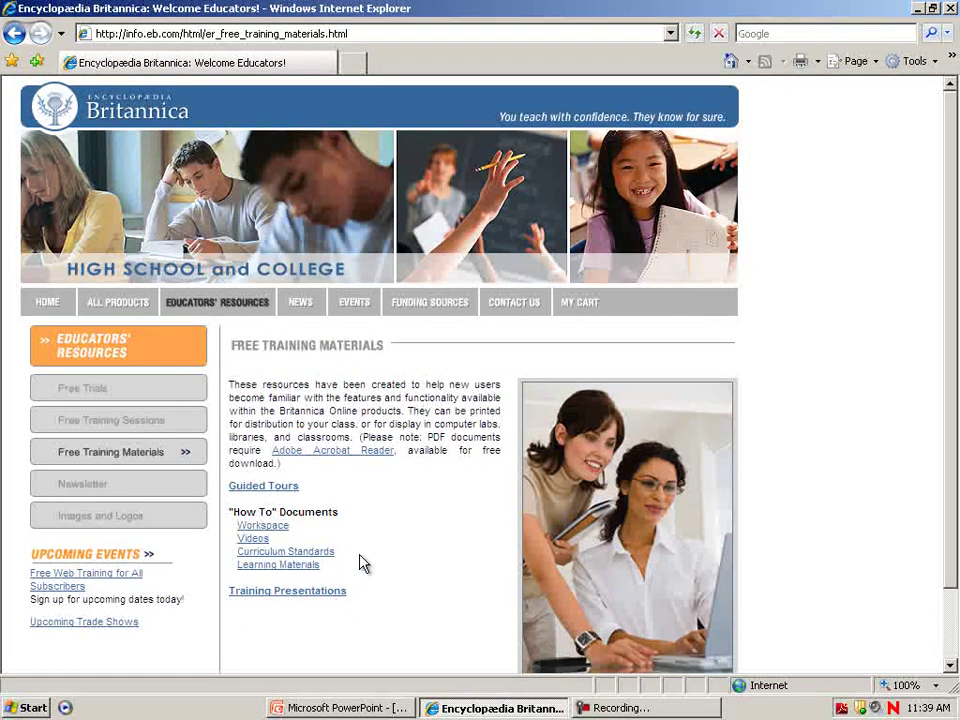
{"action": "left_click", "coordinate": [14, 33]}
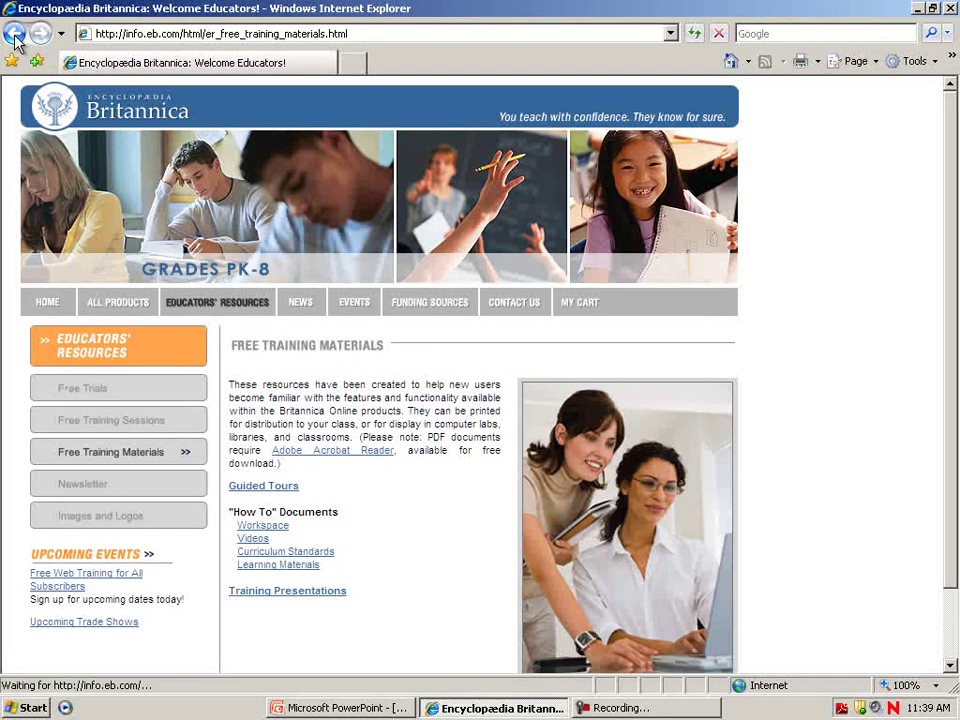